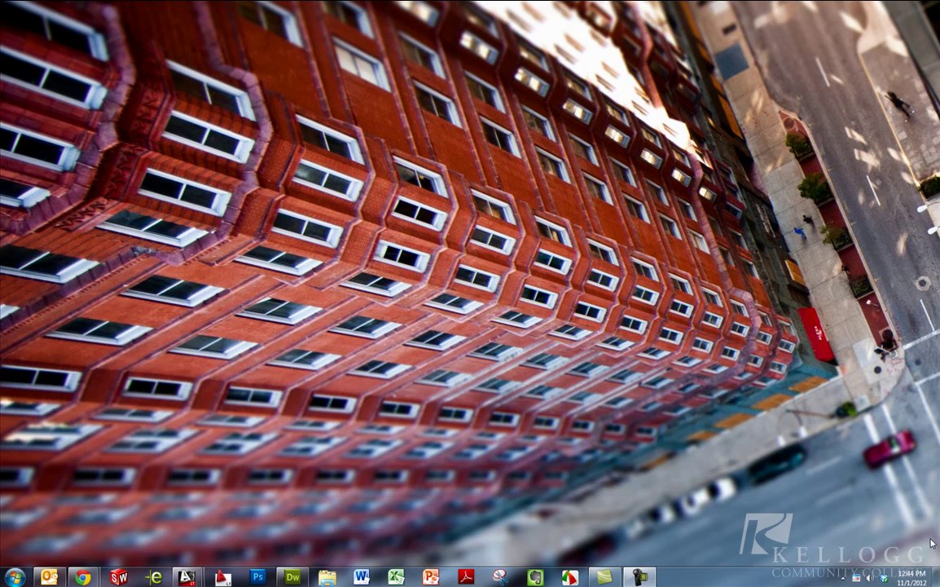
In Windows Explorer, make a new folder named 'KCC Templates' on WINDOWS (C:).
click(318, 578)
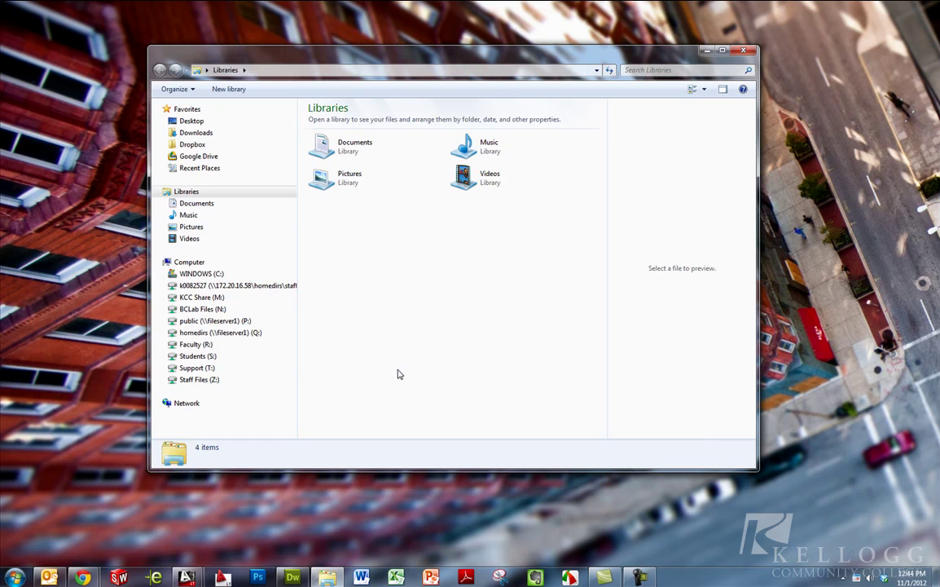
click(203, 275)
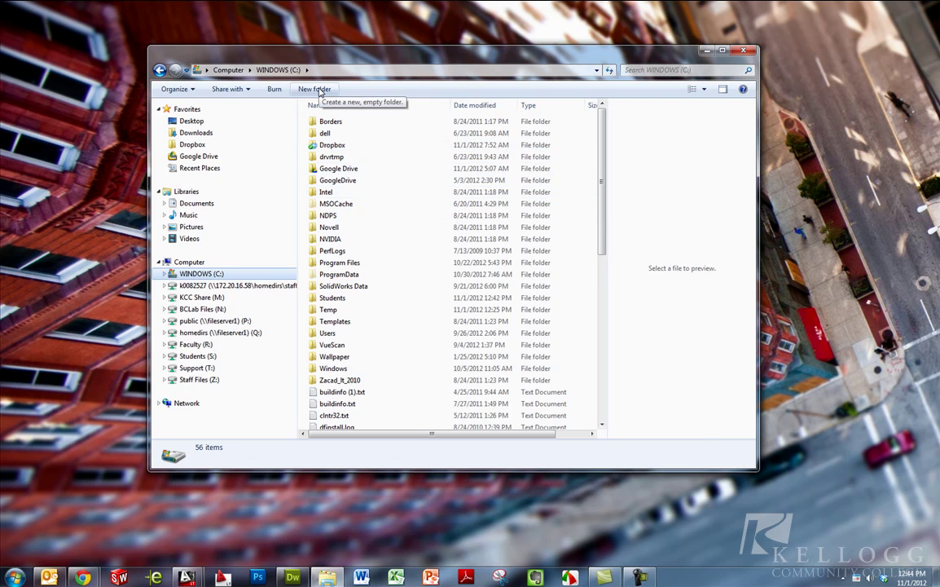
click(314, 89)
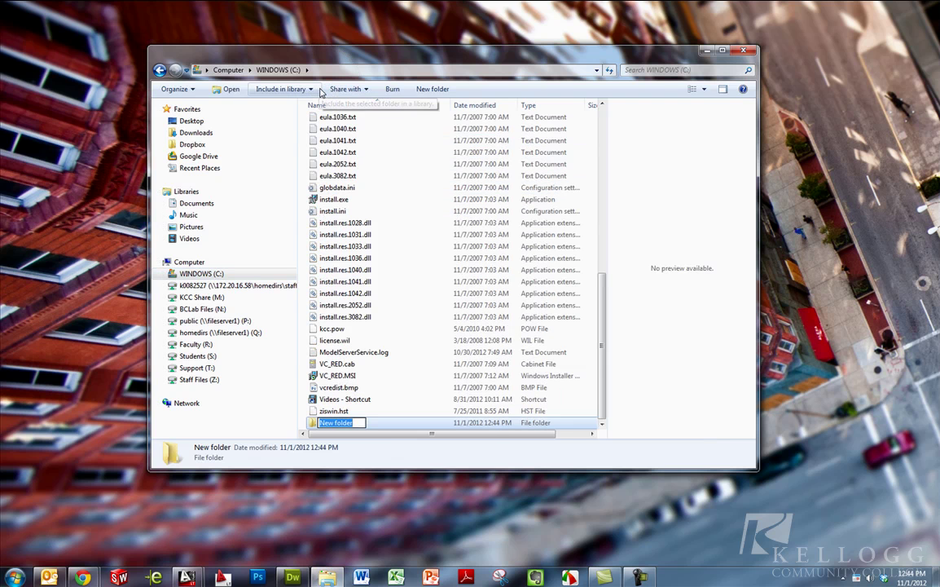
text(KC)
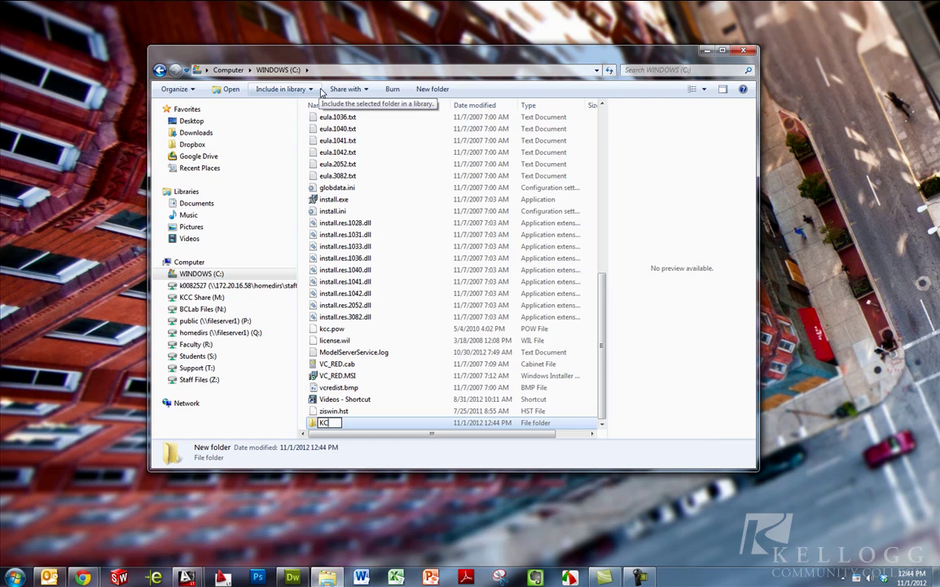
text(C Templates)
key(Return)
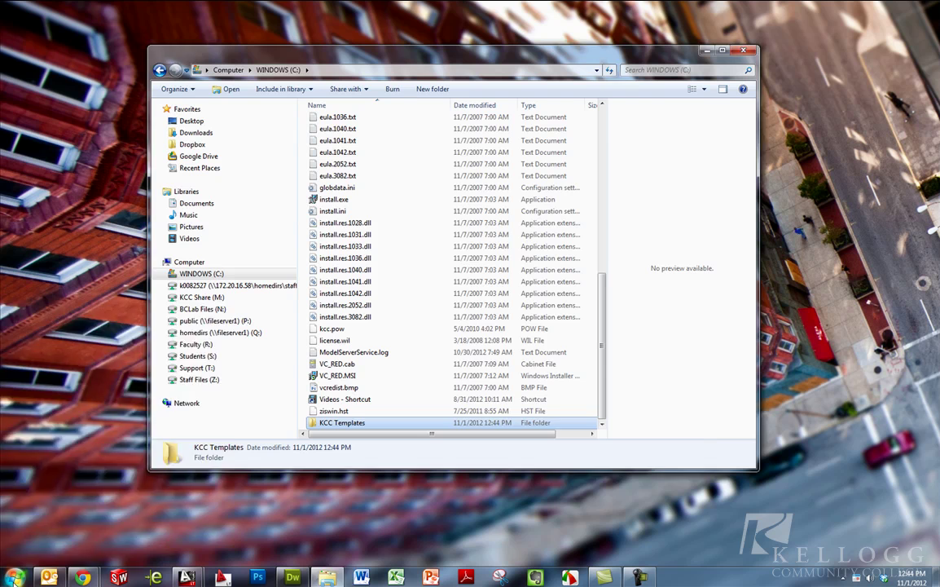
Launch Internet Explorer, go to academic.kellogg.edu/cad, and open its Downloads page.
click(15, 577)
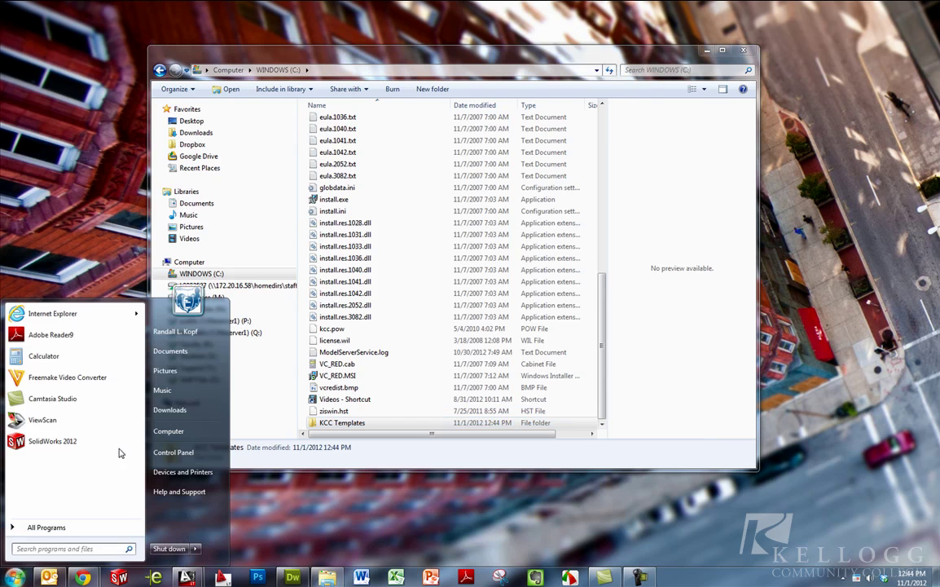
click(33, 314)
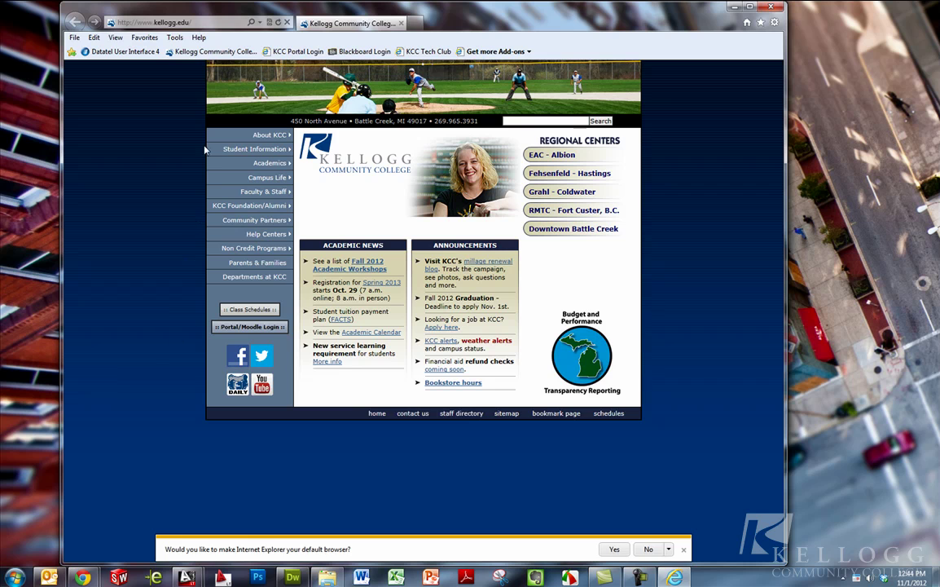
click(205, 22)
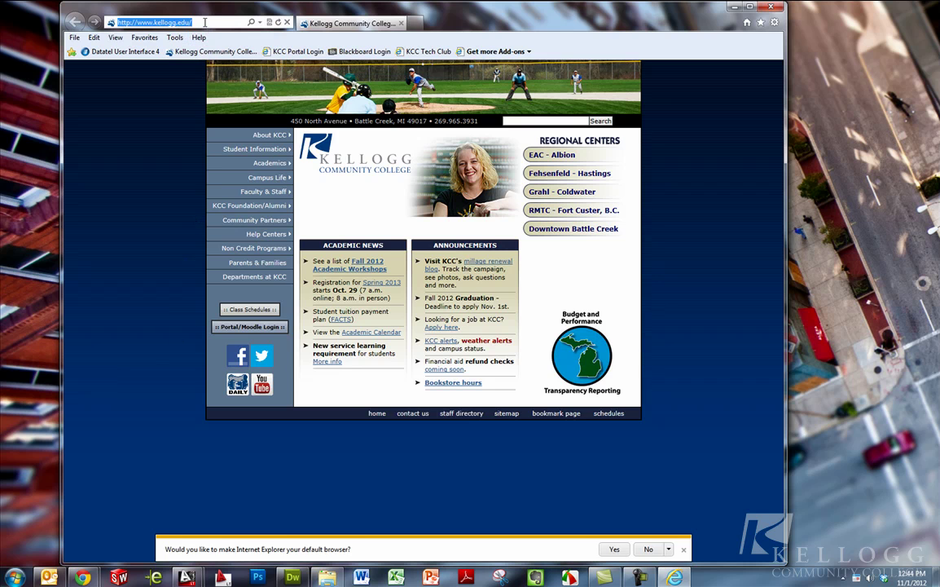
text(academic)
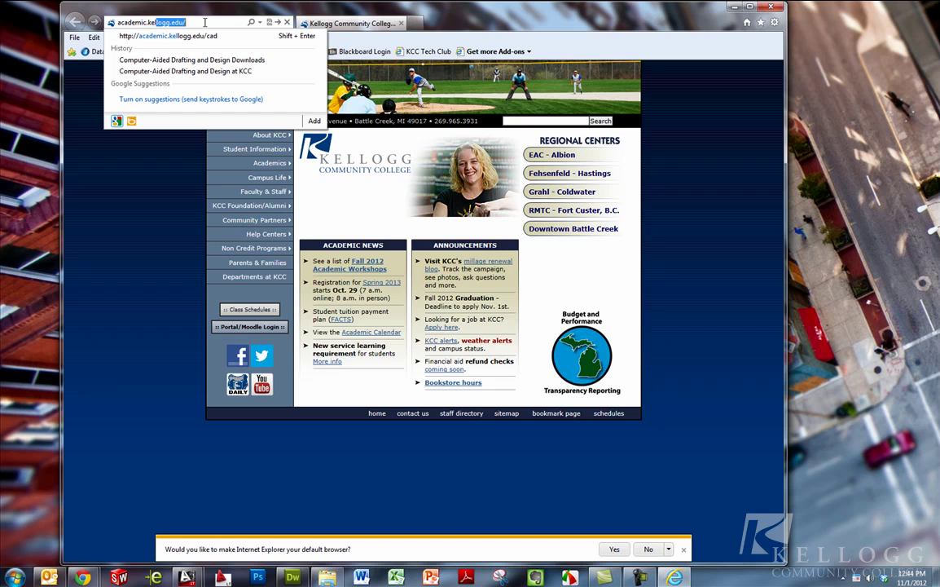
text(.kellogg.edu/cad)
key(Return)
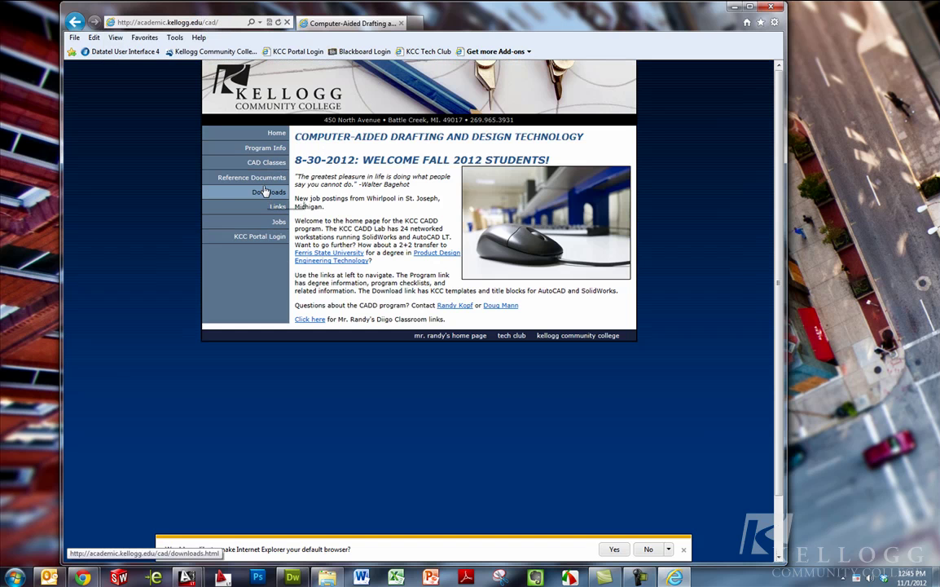
click(265, 193)
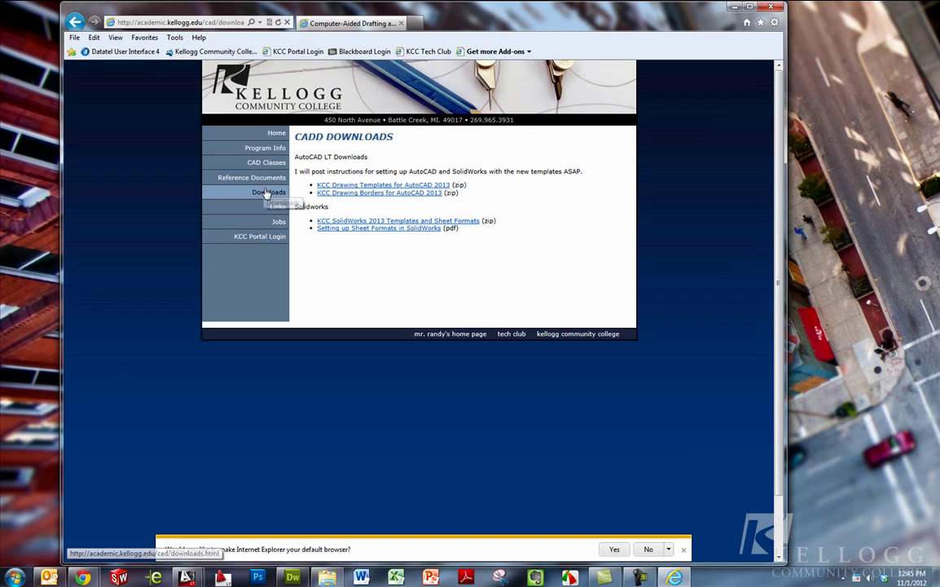
Save the AutoCAD 2013 templates zip into the C:\KCC Templates folder.
click(373, 186)
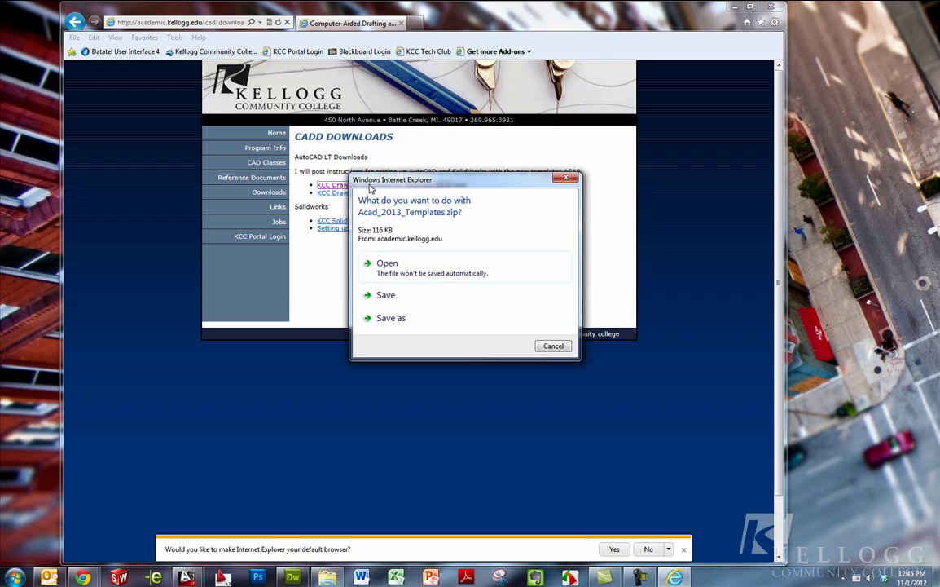
click(390, 318)
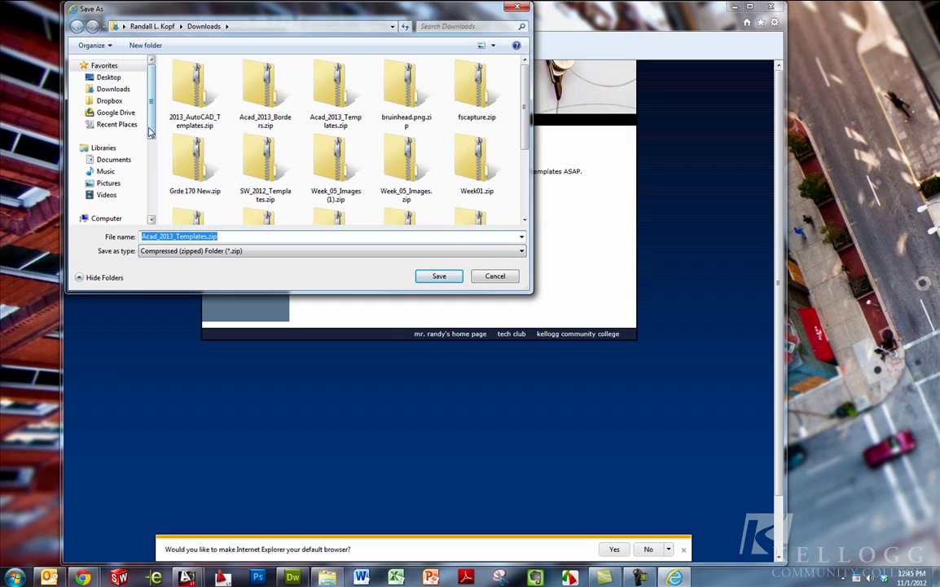
scroll(151, 149, down, 1)
scroll(152, 149, down, 1)
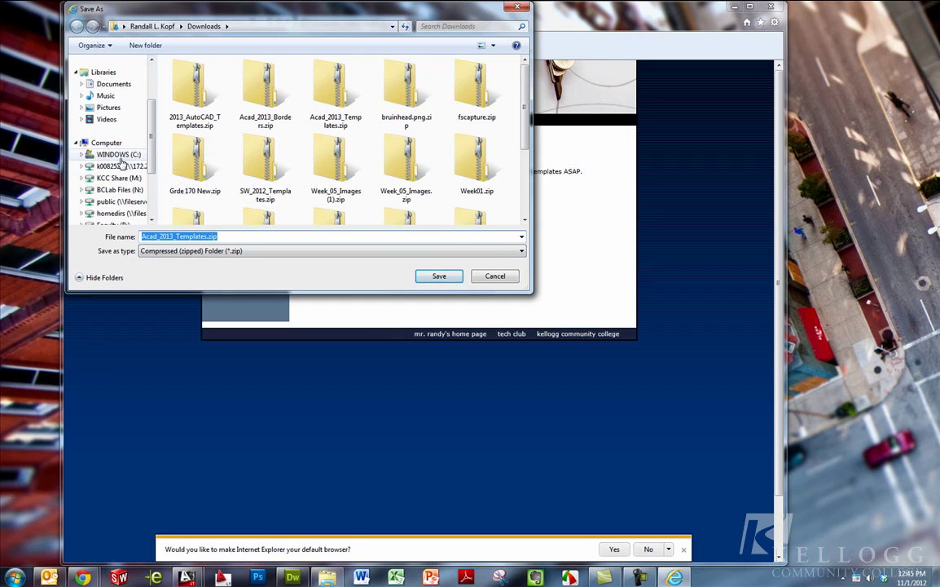
click(117, 155)
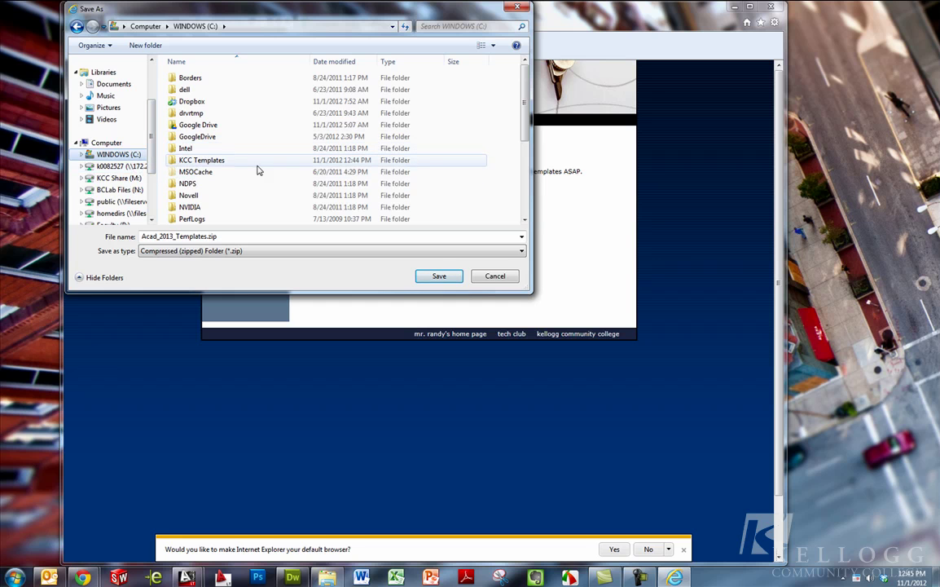
click(216, 162)
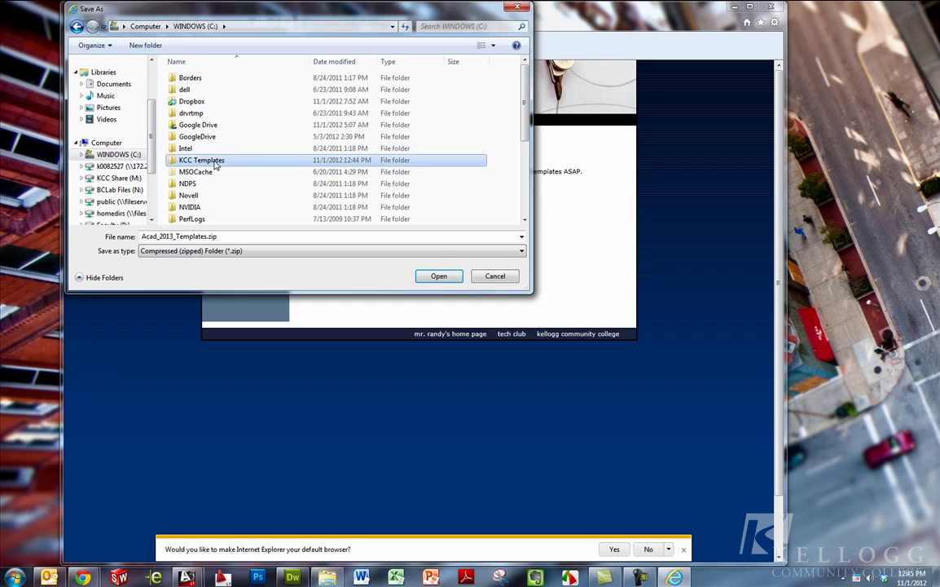
click(438, 277)
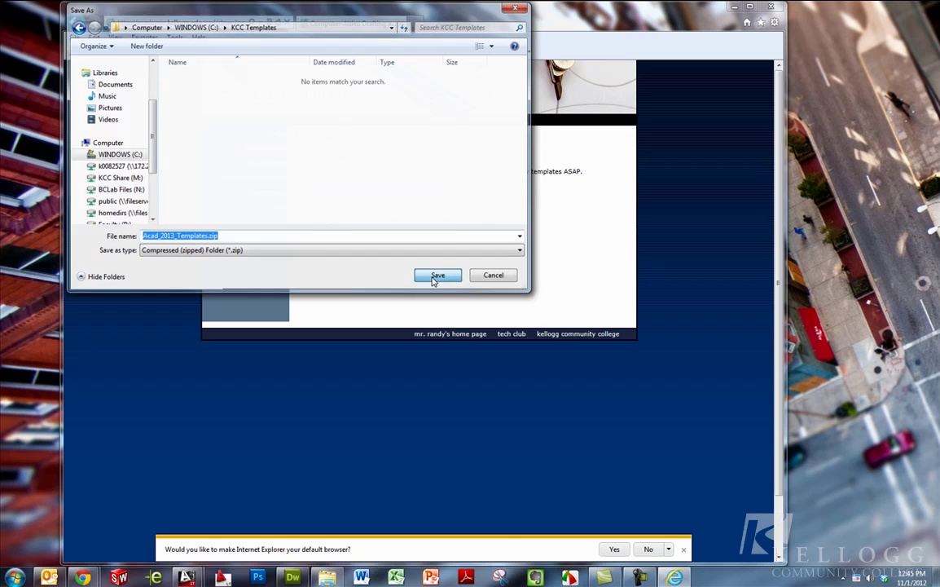
click(438, 276)
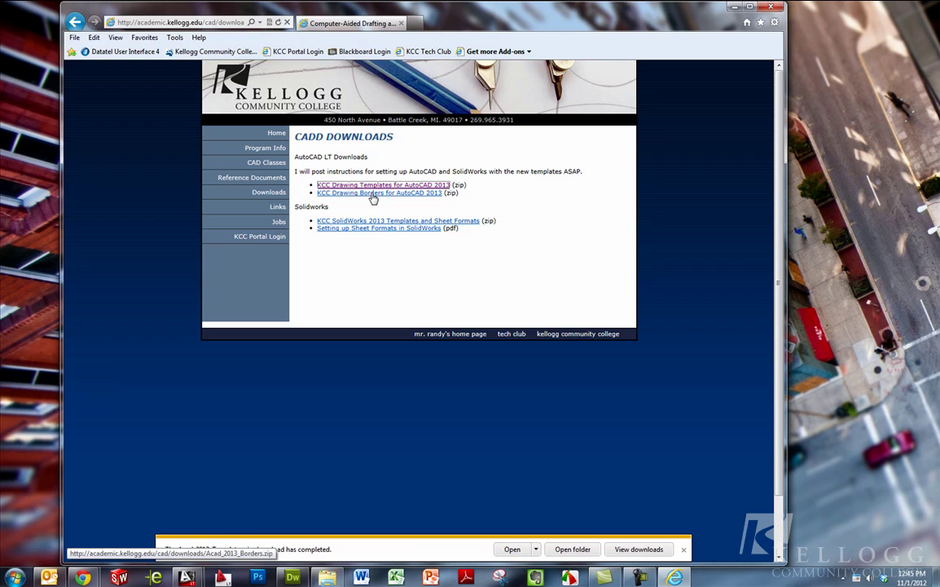
Save the AutoCAD 2013 borders zip into the same KCC Templates folder.
click(373, 193)
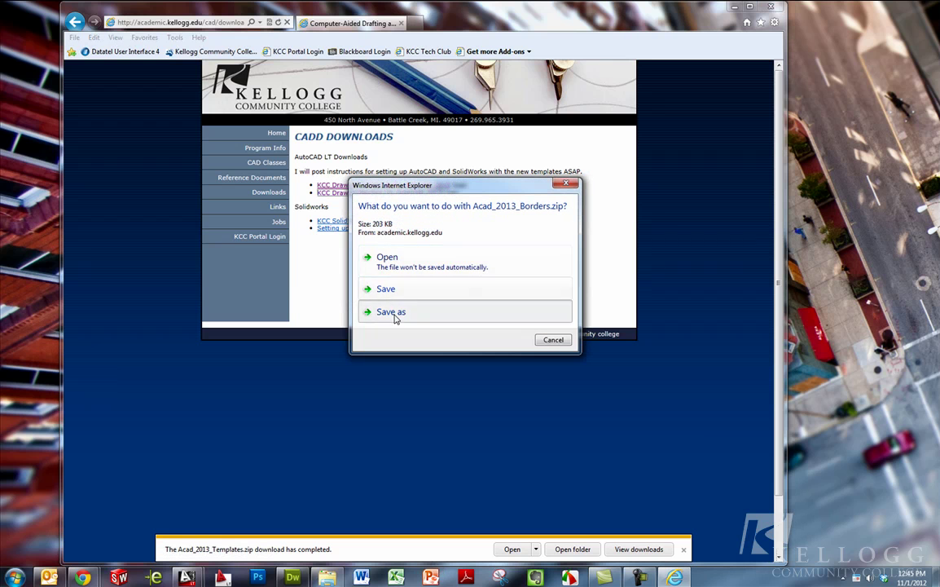
click(393, 314)
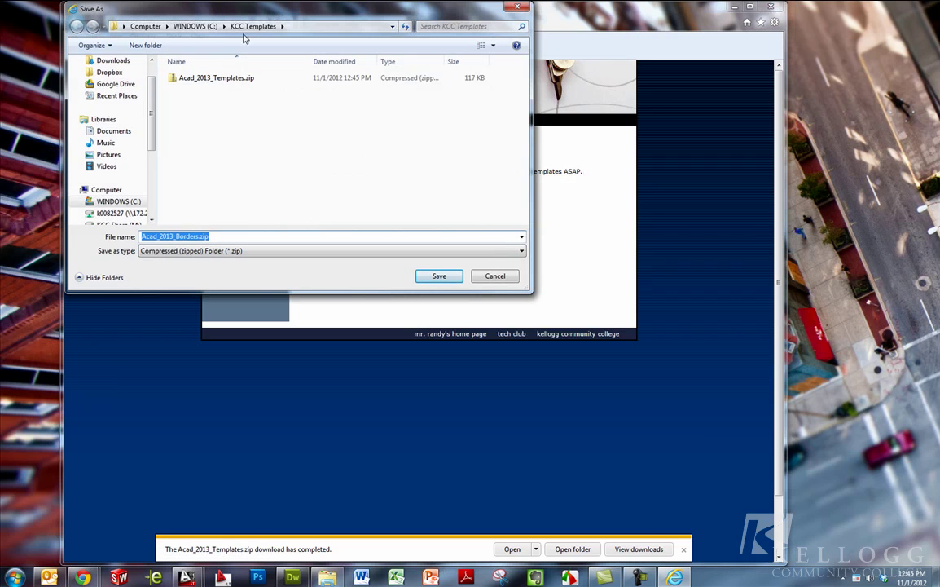
click(438, 278)
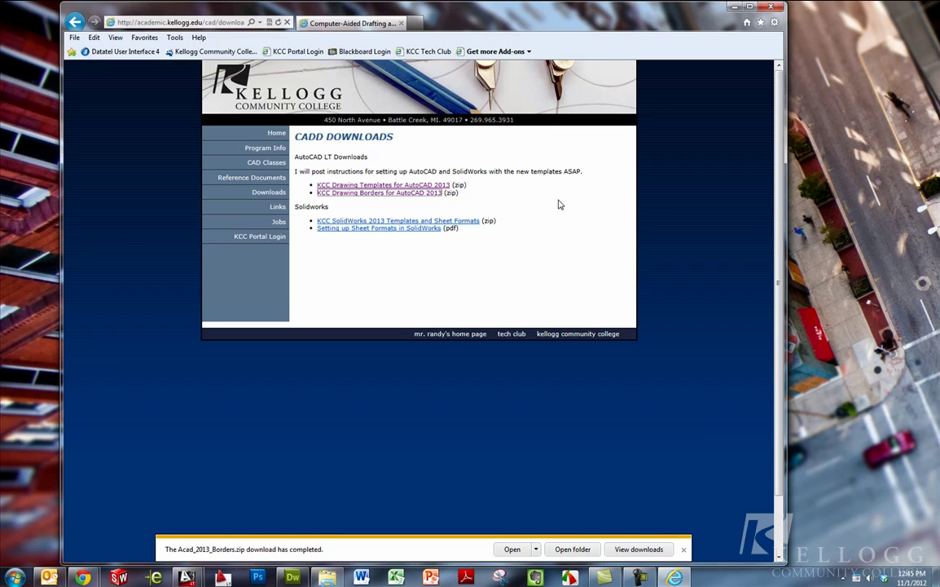
Return to Windows Explorer and open the KCC Templates folder.
click(734, 6)
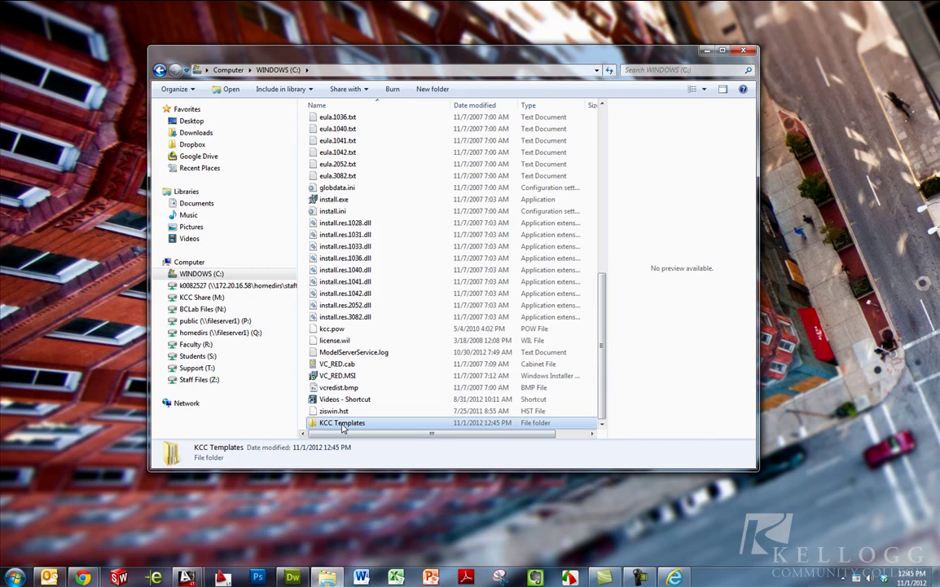
mouse_move(340, 427)
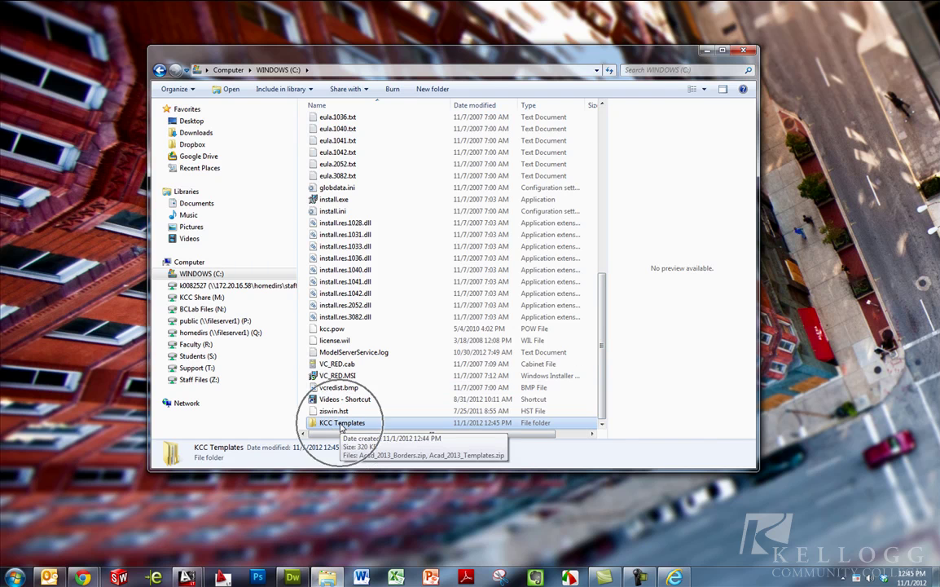
double_click(340, 426)
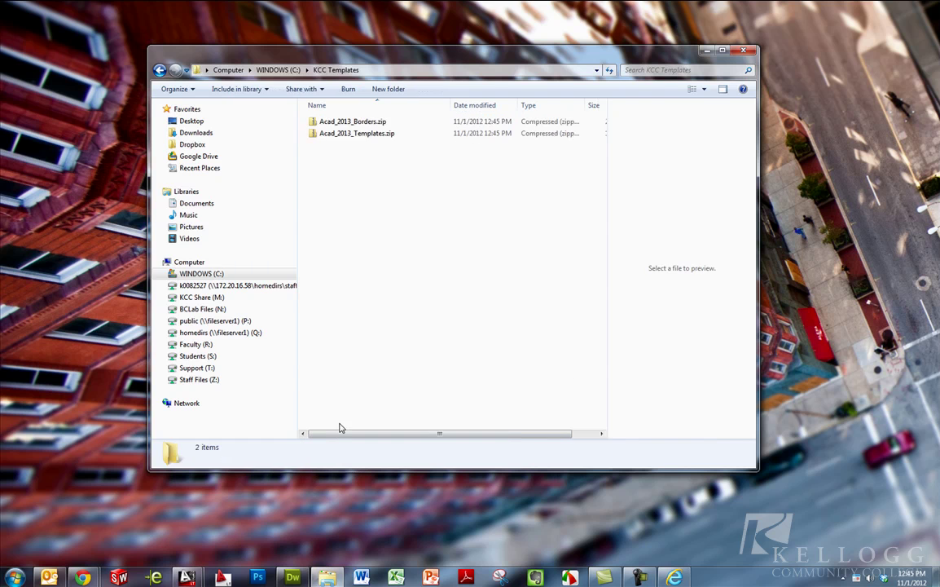
Extract Acad_2013_Templates.zip directly into C:\KCC Templates, without the extra subfolder.
click(351, 137)
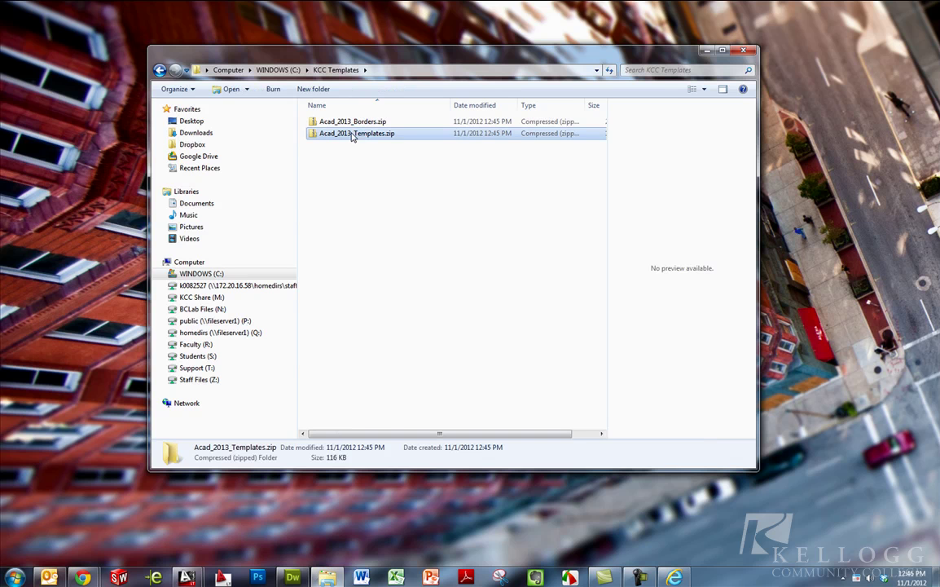
right_click(351, 136)
click(384, 171)
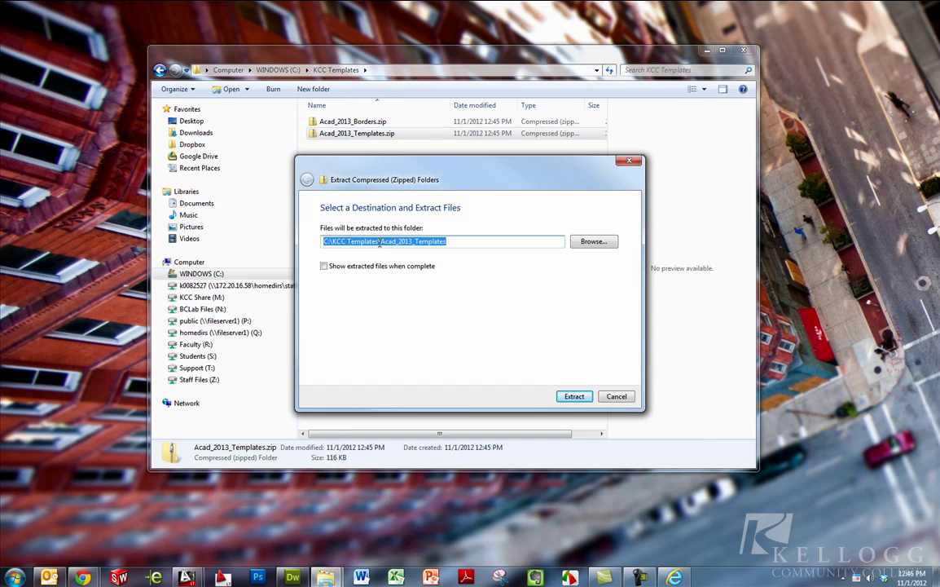
drag(380, 242, 480, 242)
key(BackSpace)
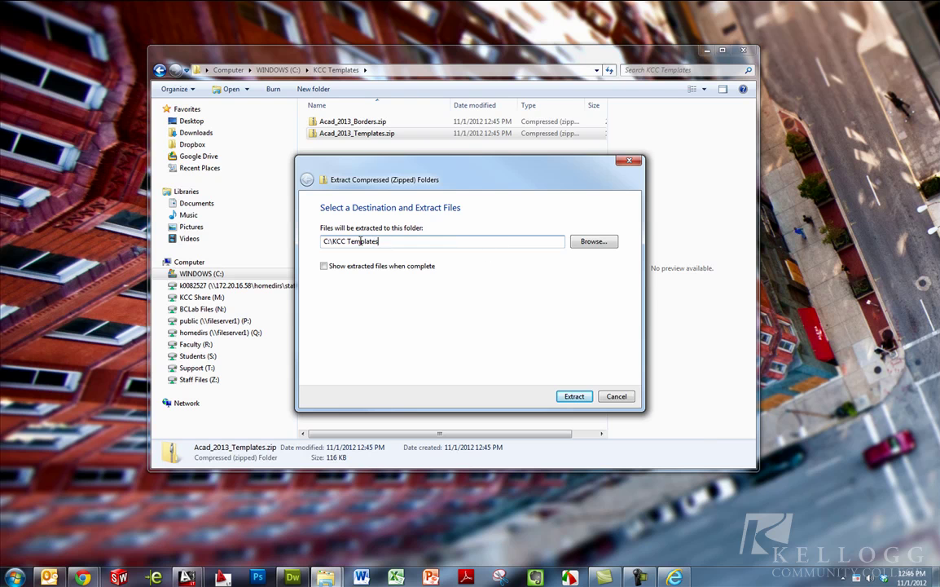
click(556, 397)
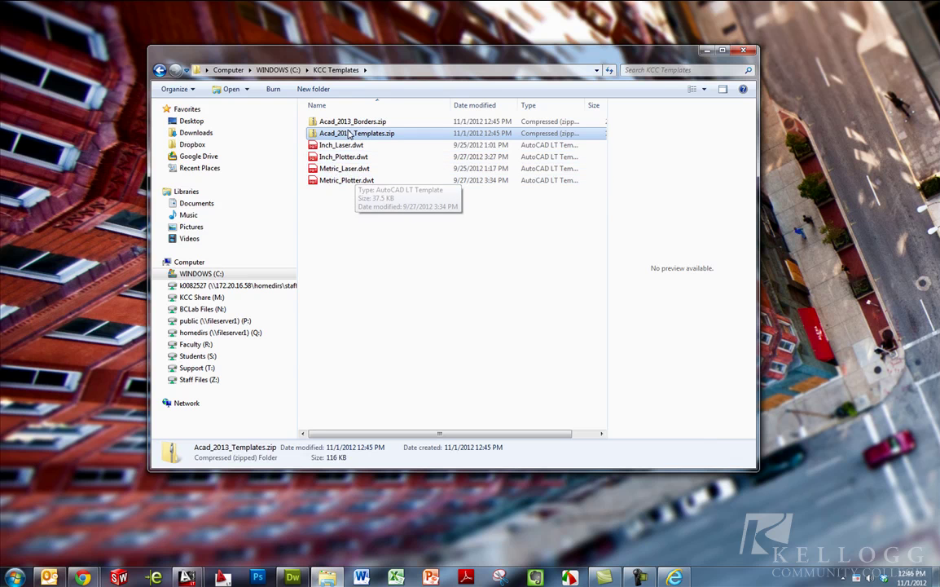
Extract Acad_2013_Borders.zip directly into C:\KCC Templates, without the extra subfolder.
click(348, 123)
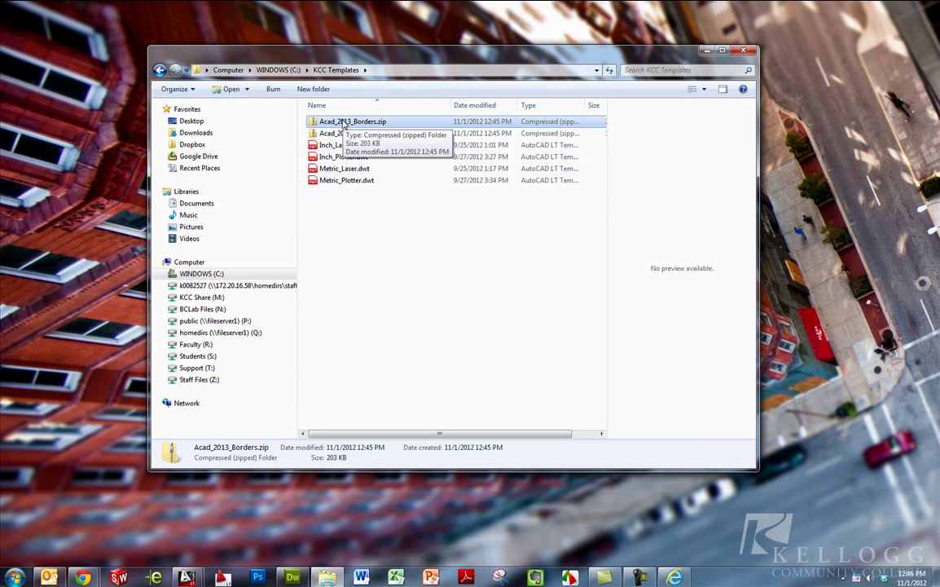
right_click(343, 122)
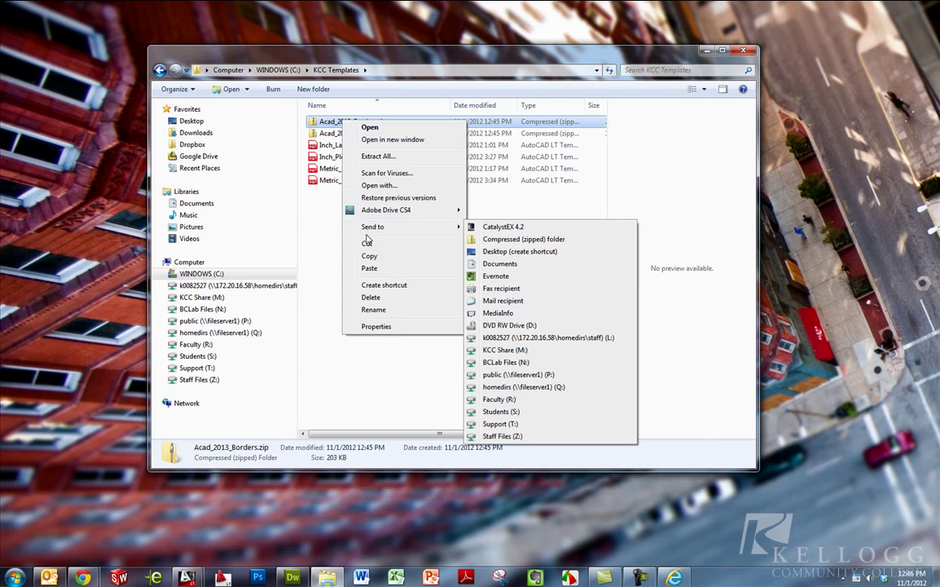
click(368, 156)
drag(379, 241, 493, 235)
key(Delete)
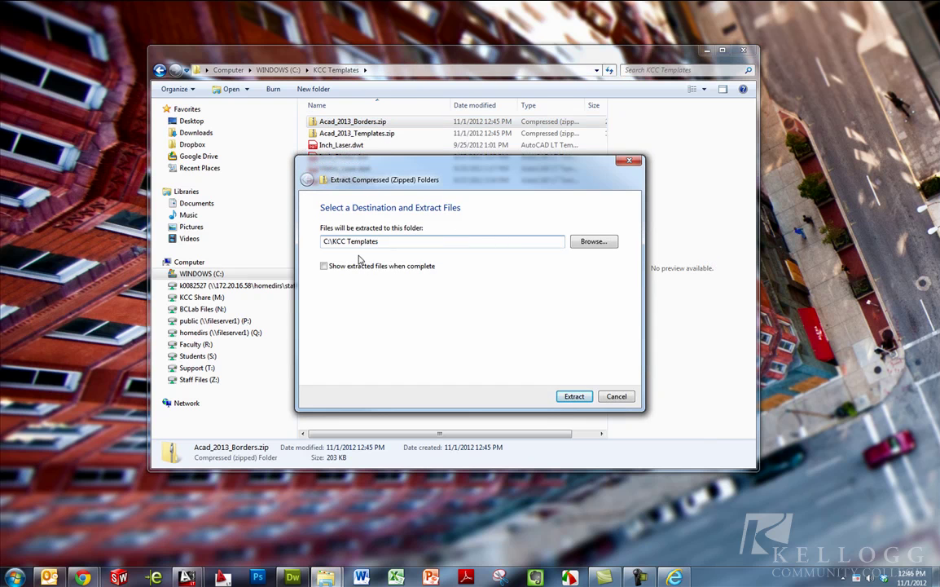
click(574, 396)
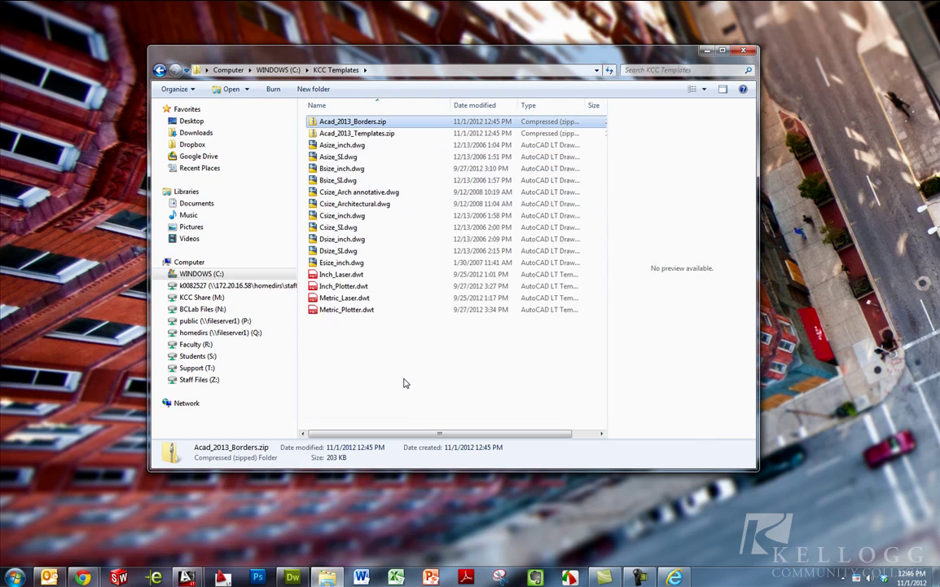
Delete the borders and templates zip archives, then minimise the Explorer window.
click(369, 372)
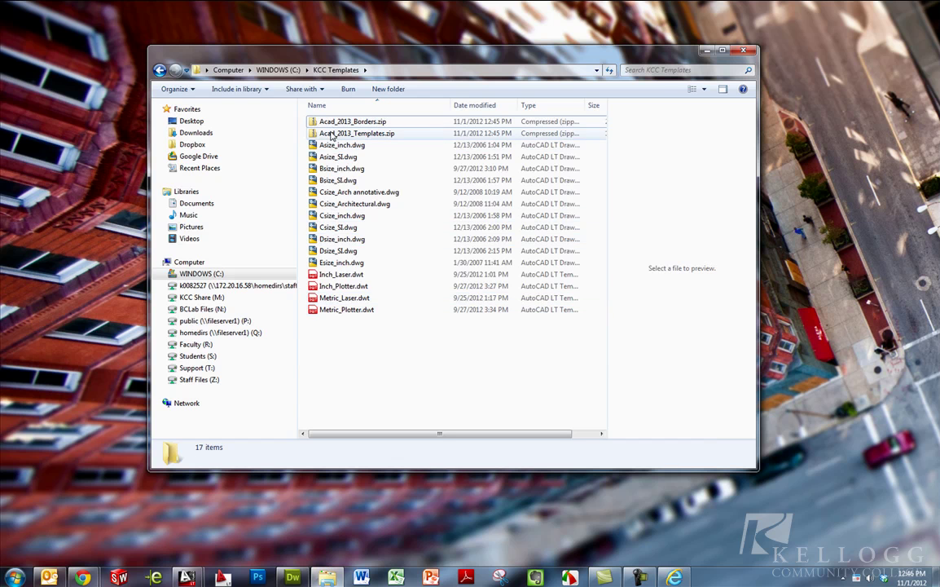
click(336, 122)
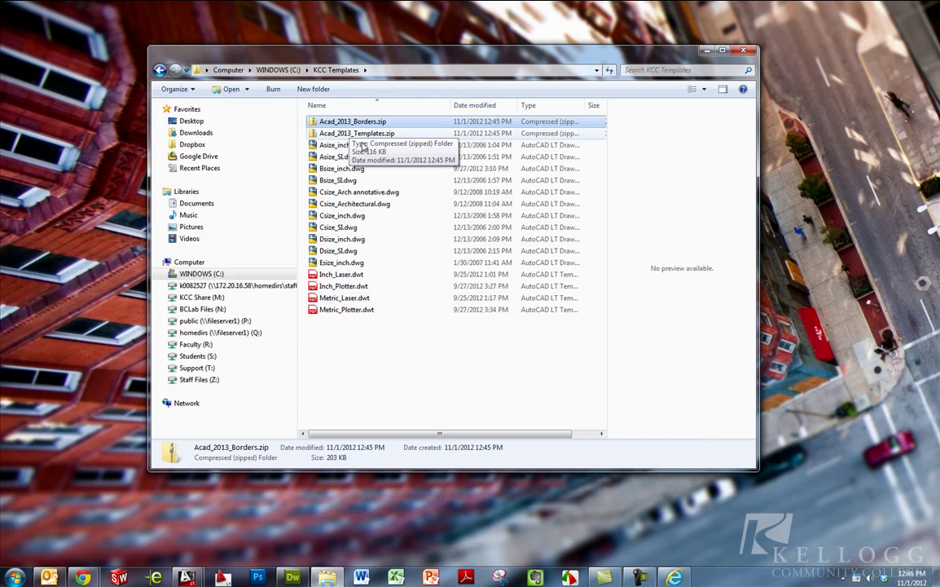
key(Delete)
click(514, 334)
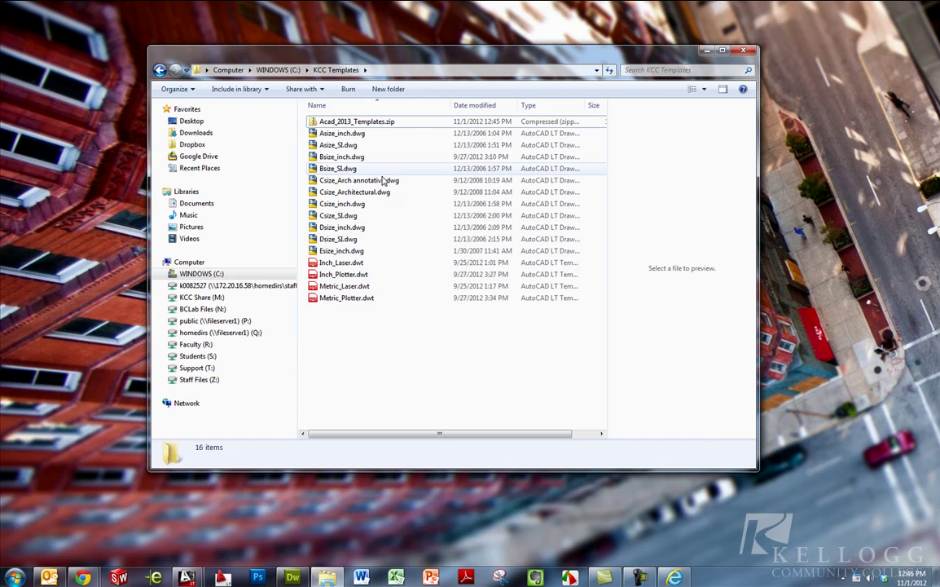
click(350, 122)
key(Delete)
key(Return)
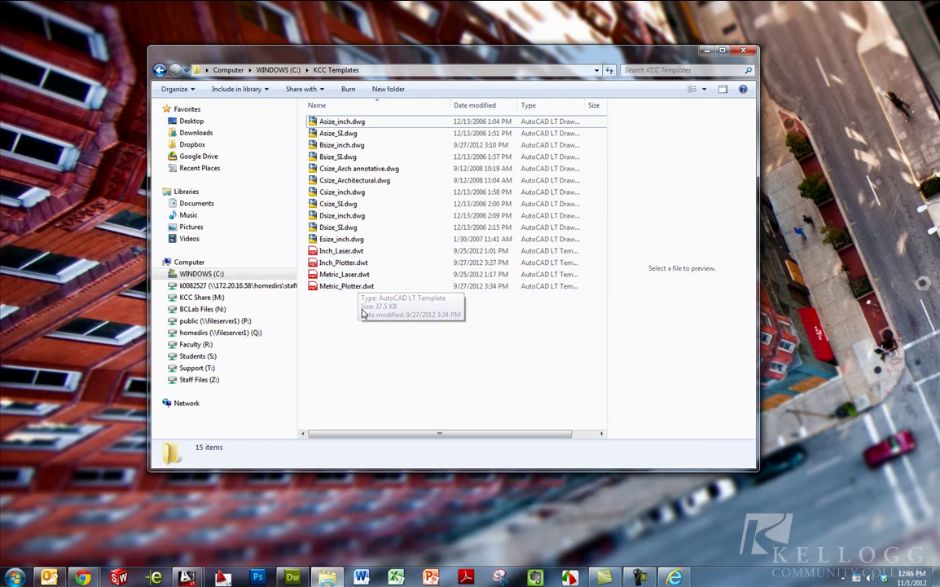
click(706, 52)
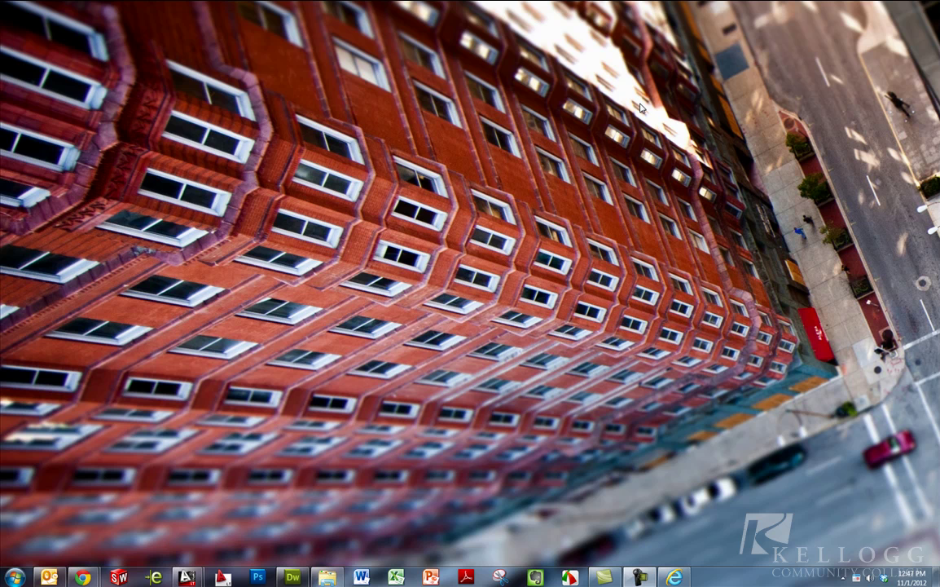
Restore the Drawing1.dwg window from the AutoCAD taskbar preview and right-click the drawing area.
mouse_move(187, 577)
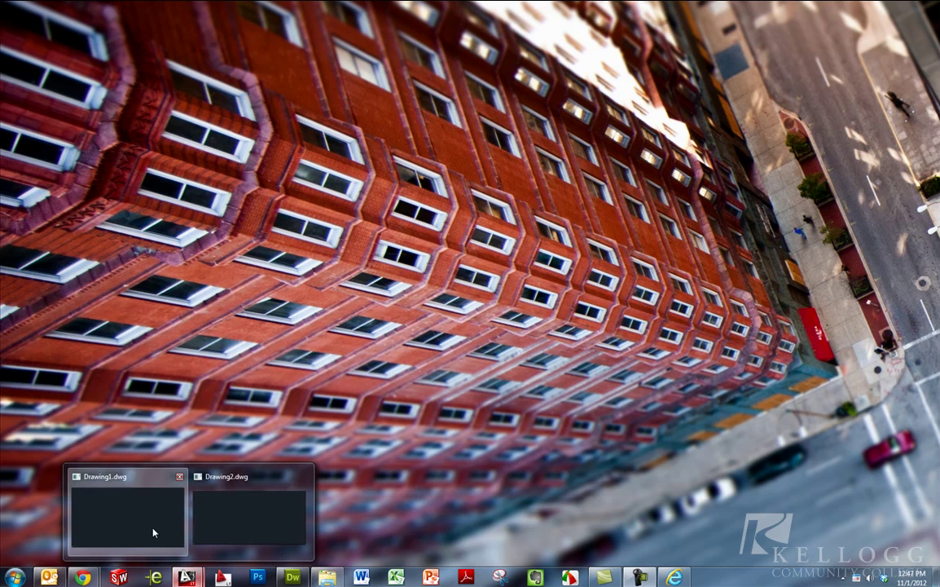
click(138, 475)
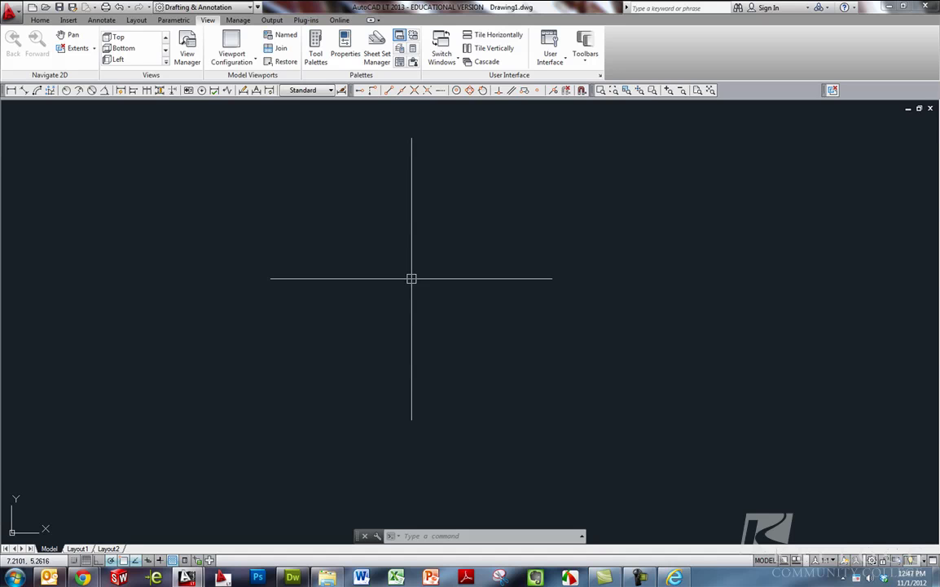
right_click(412, 279)
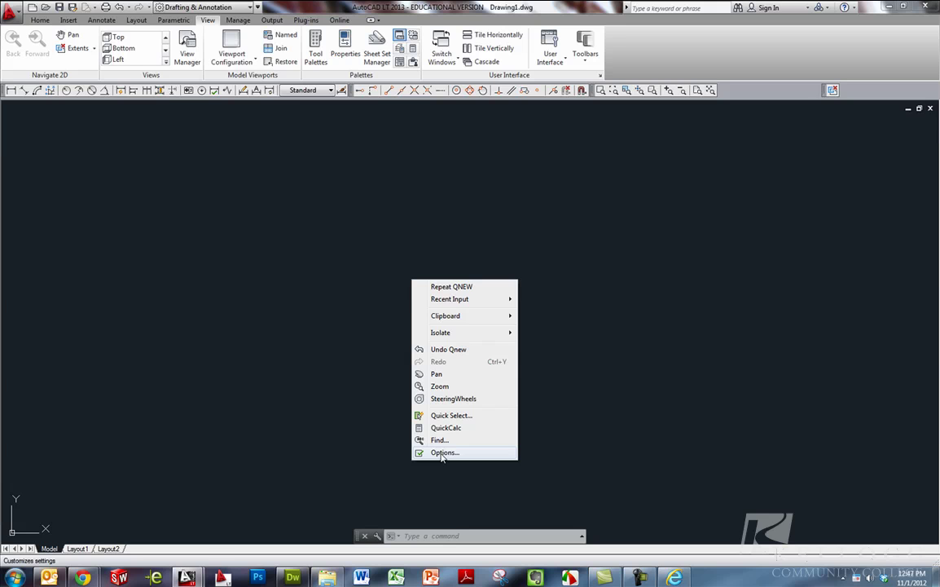
Open the Options dialog and look through its tabs, ending on Files.
click(444, 452)
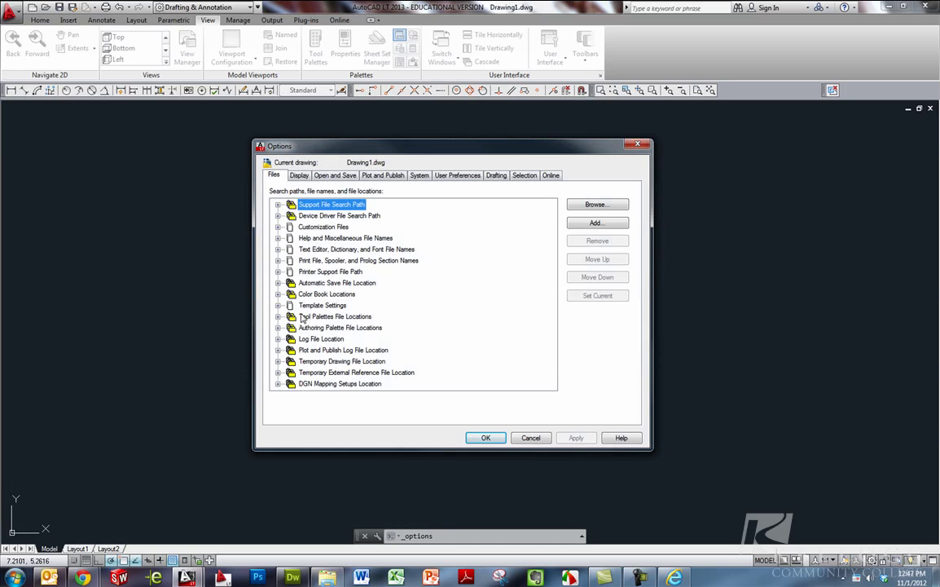
click(274, 177)
click(297, 176)
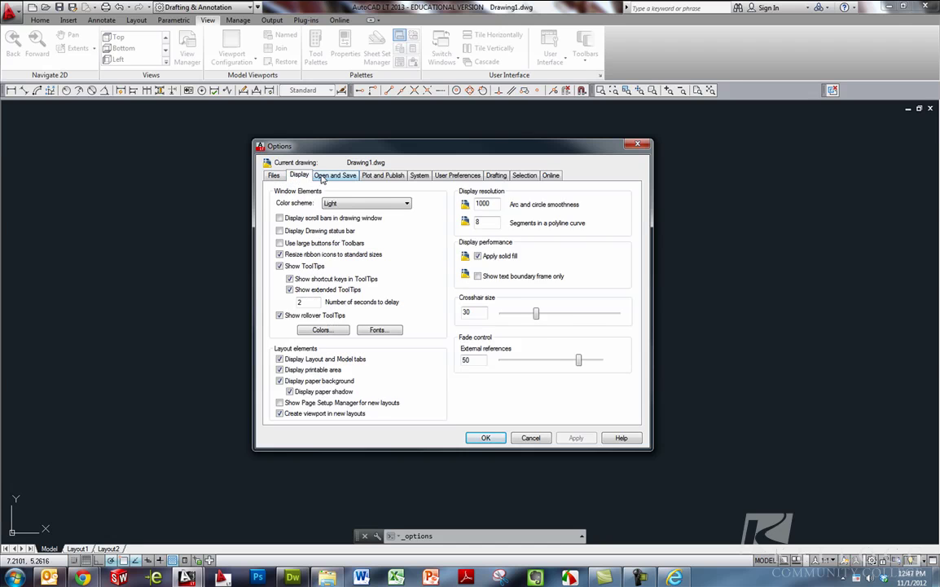
click(336, 176)
click(387, 177)
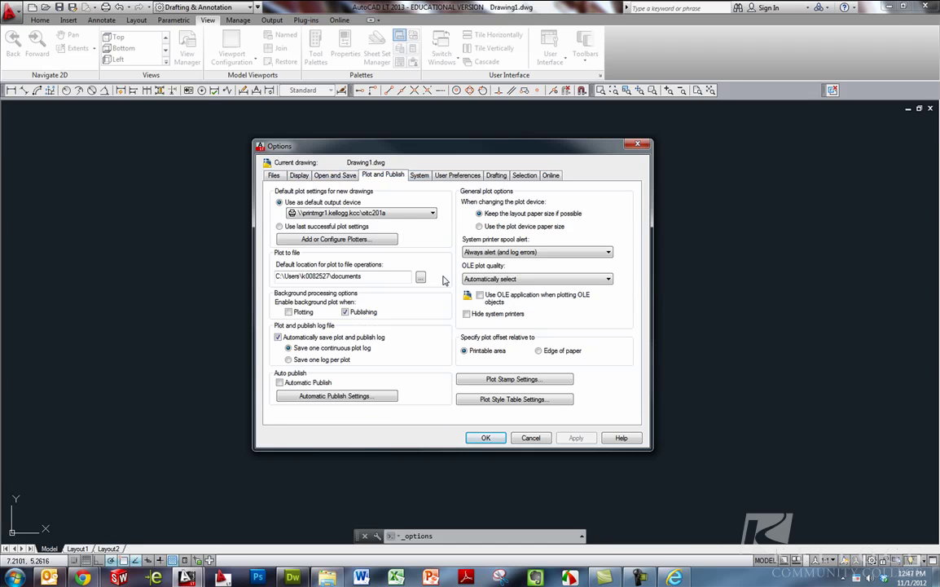
click(275, 176)
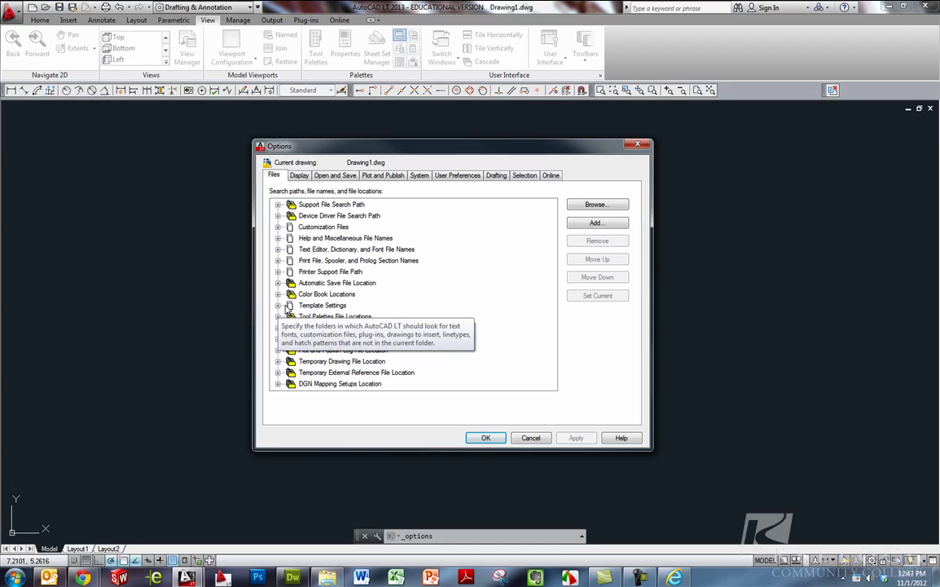
Expand Template Settings and select the current T:\Z_Acad_LT\enu\KCC Templates template path.
click(282, 306)
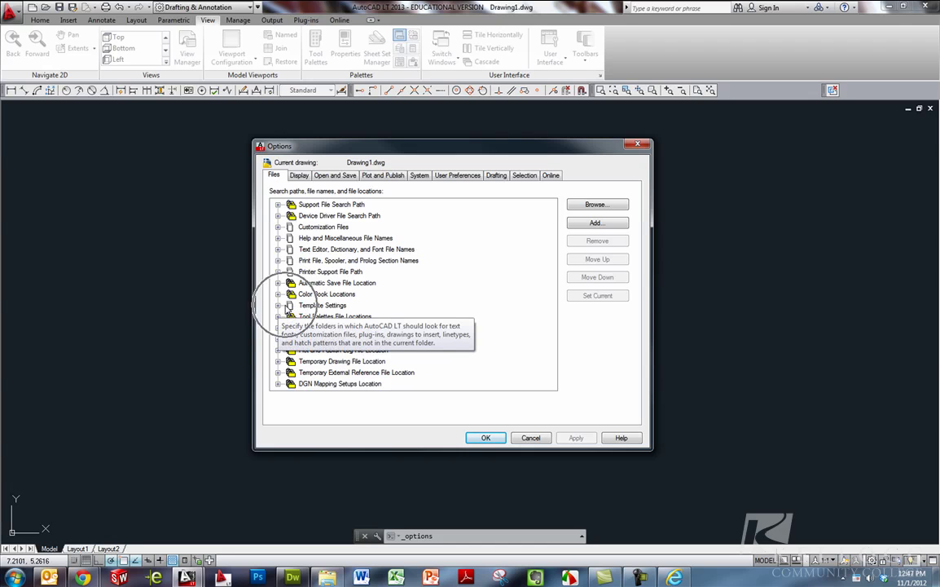
click(279, 308)
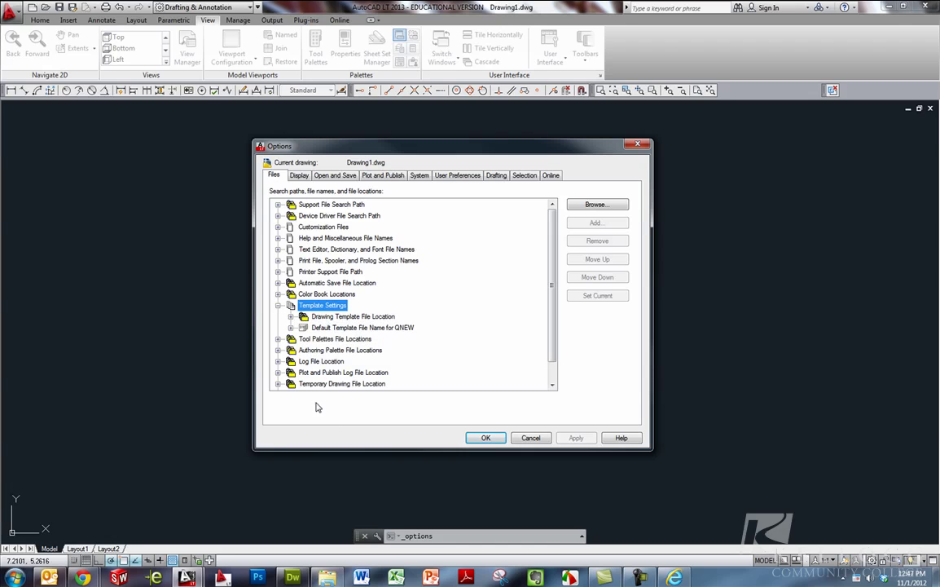
click(291, 316)
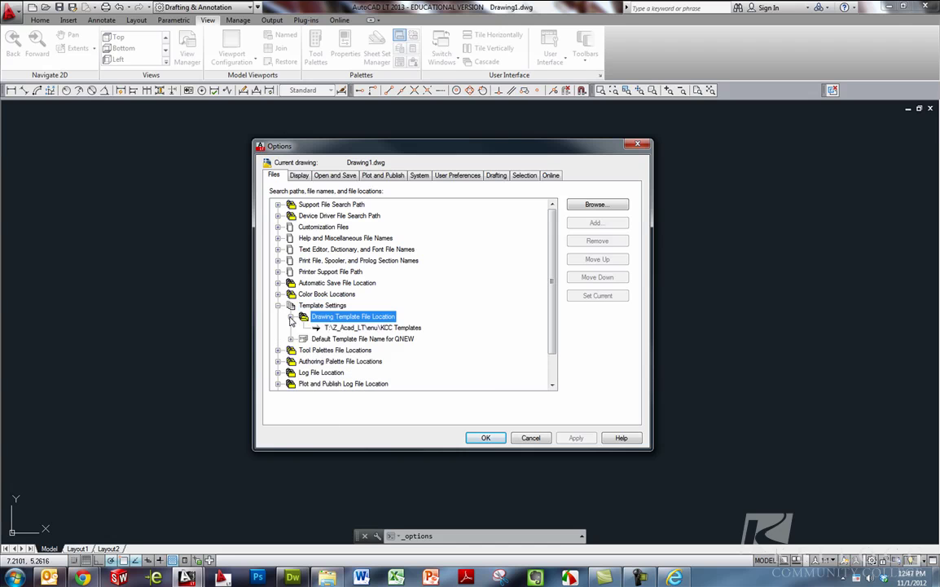
click(335, 327)
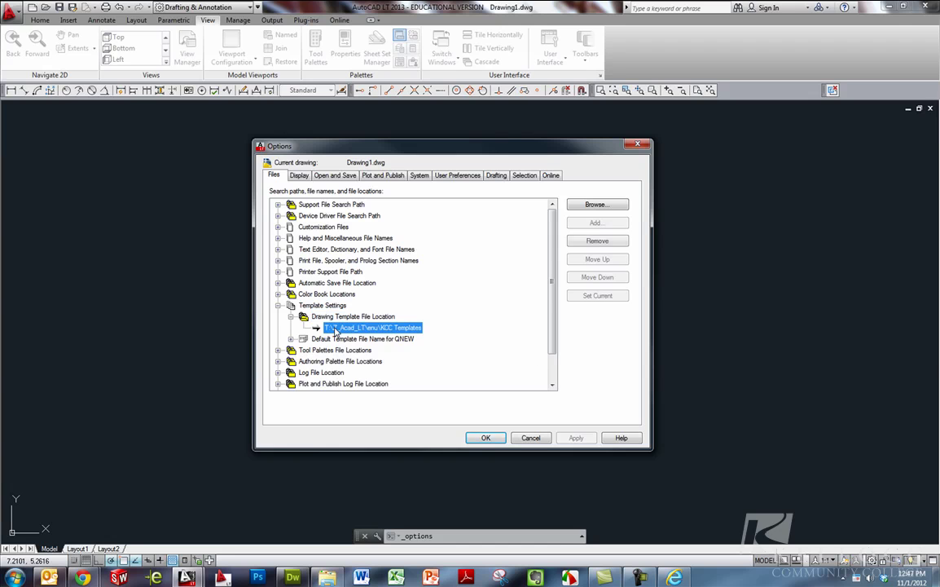
Change the Drawing Template File Location to C:\KCC Templates and confirm Options with OK.
click(596, 205)
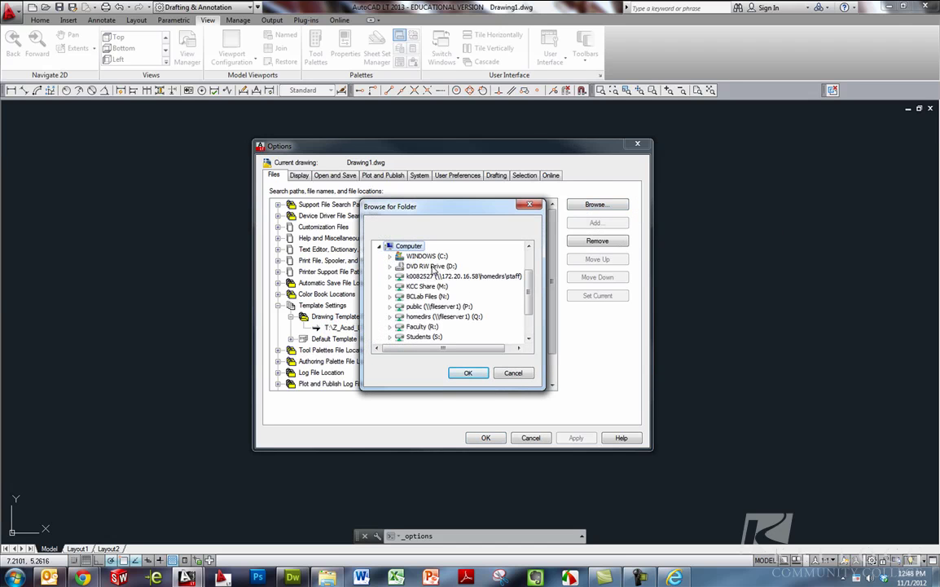
double_click(420, 257)
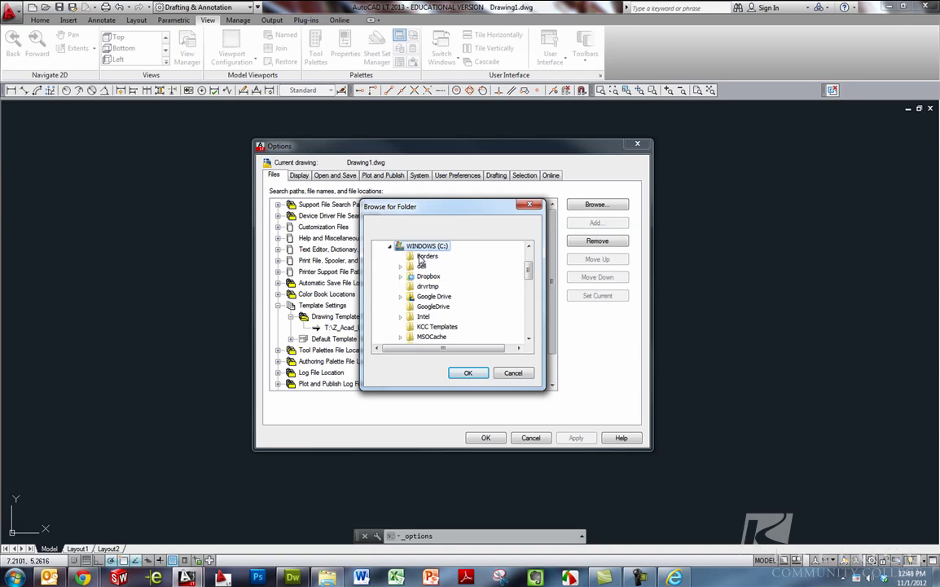
click(424, 327)
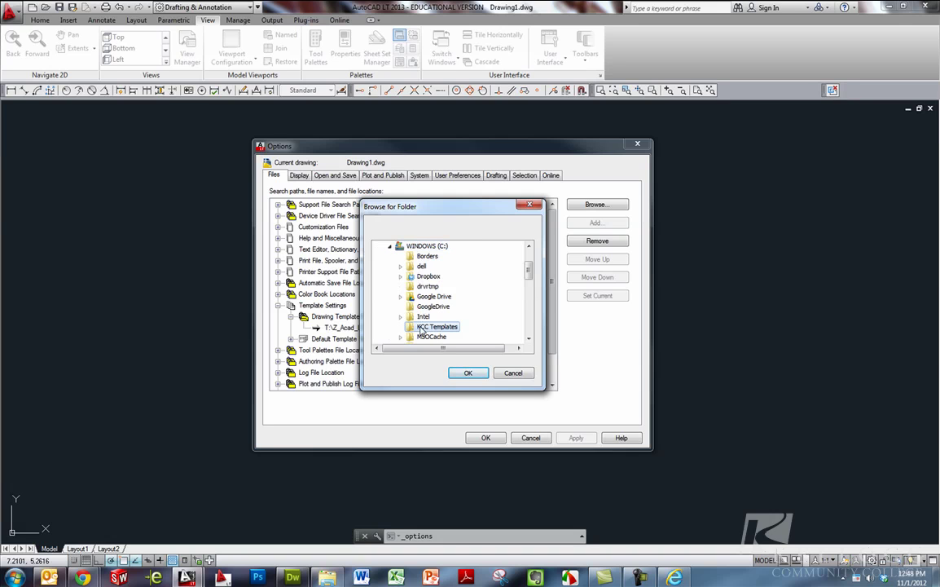
click(464, 374)
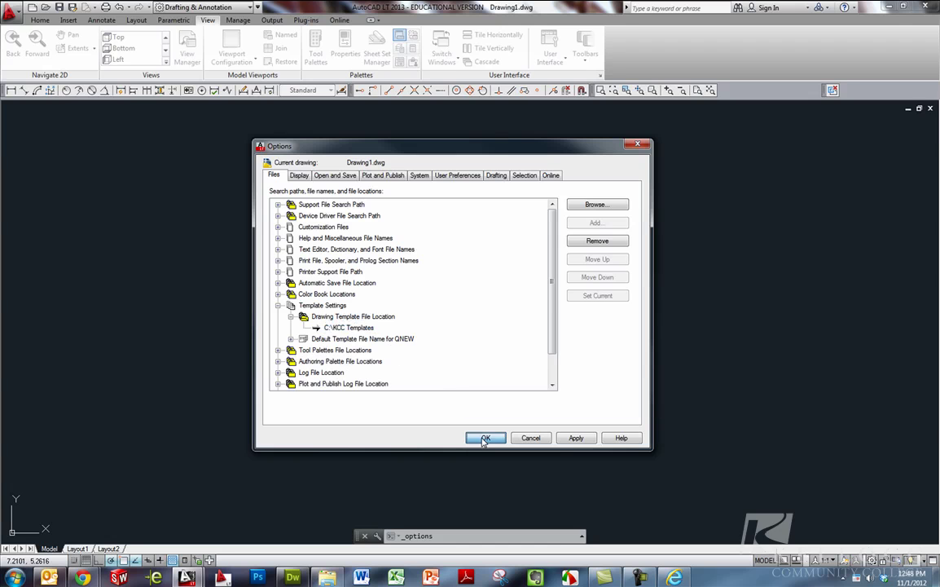
click(485, 438)
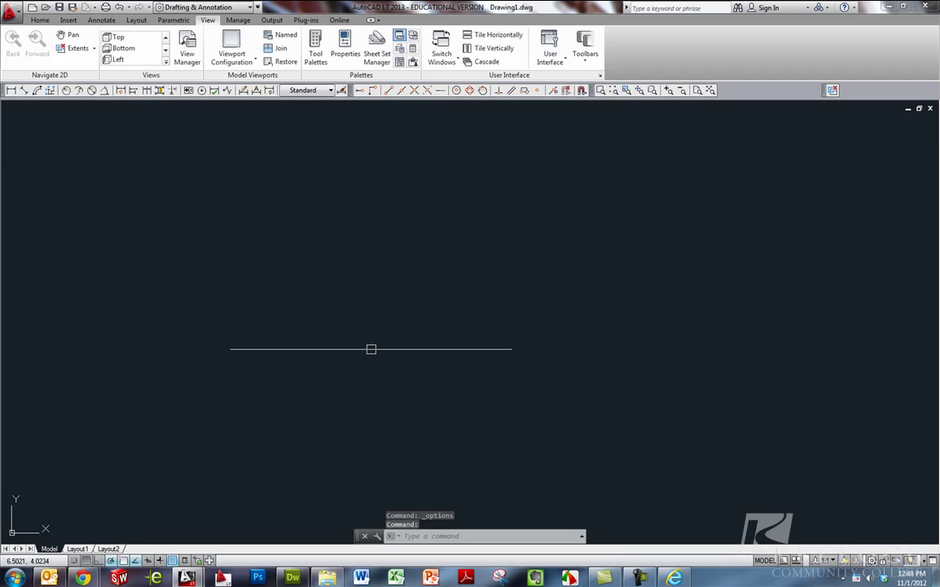
Start a new drawing from Inch_Laser.dwt and draw three connected line segments with L.
click(32, 8)
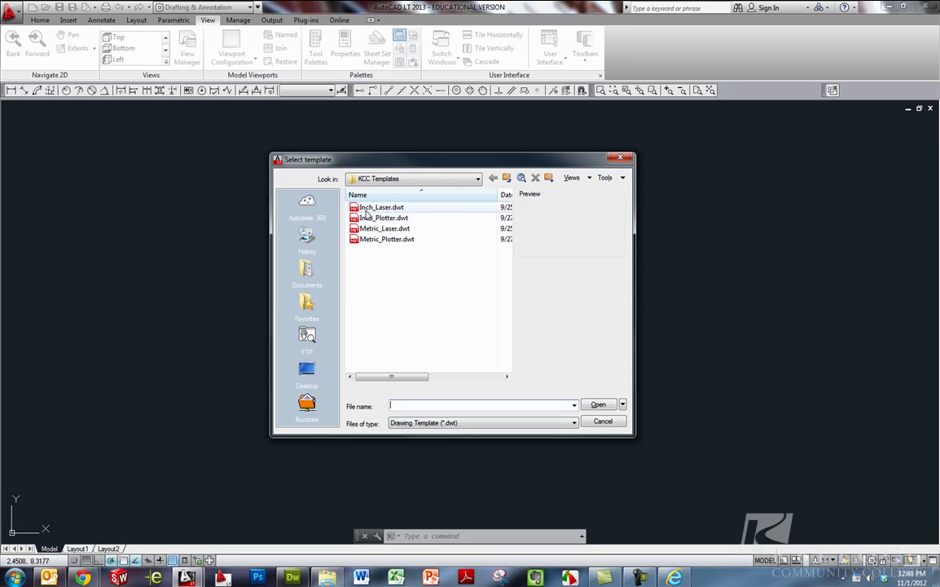
double_click(380, 207)
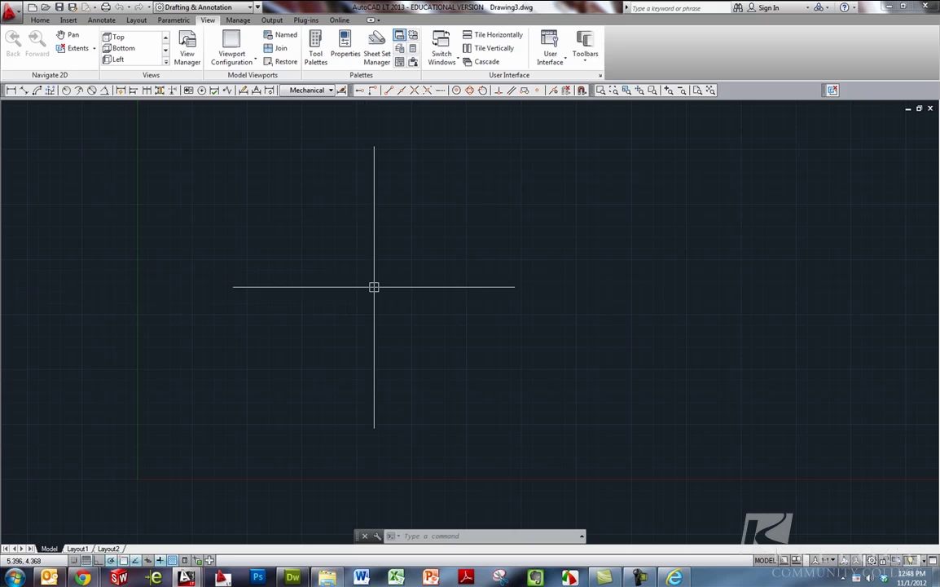
text(l)
key(Return)
click(331, 419)
click(573, 404)
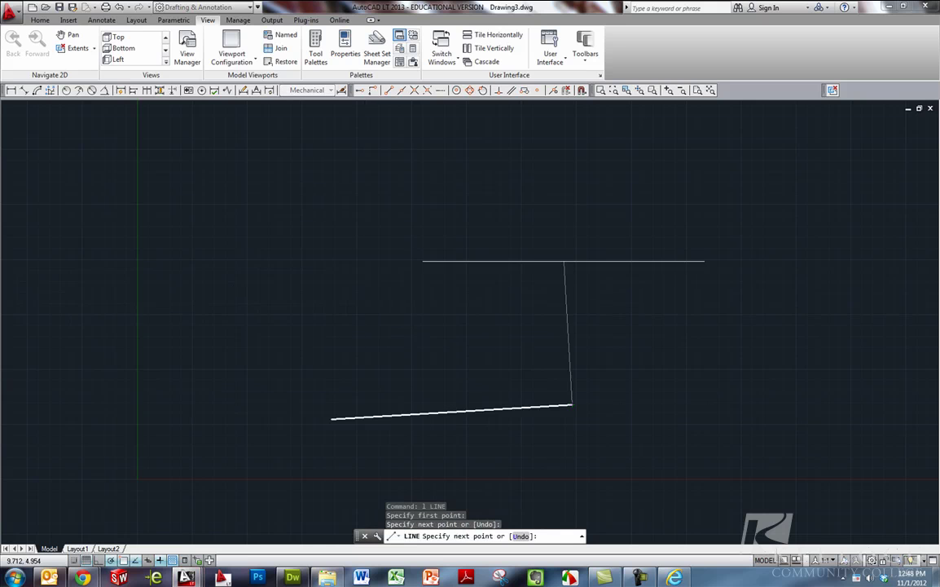
click(564, 232)
click(399, 299)
key(Return)
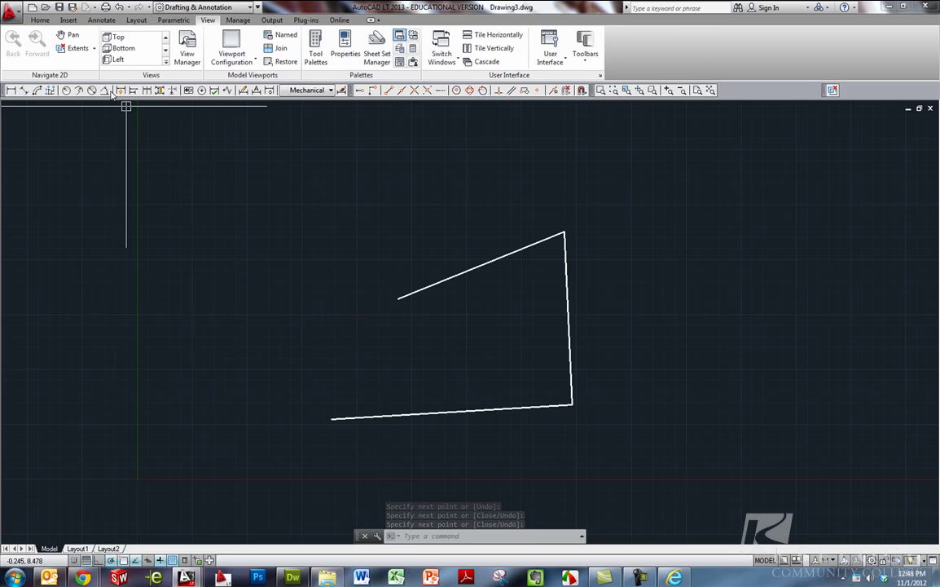
Choose C:\KCC Templates\Asize_inch.dwg as the block to insert.
click(67, 21)
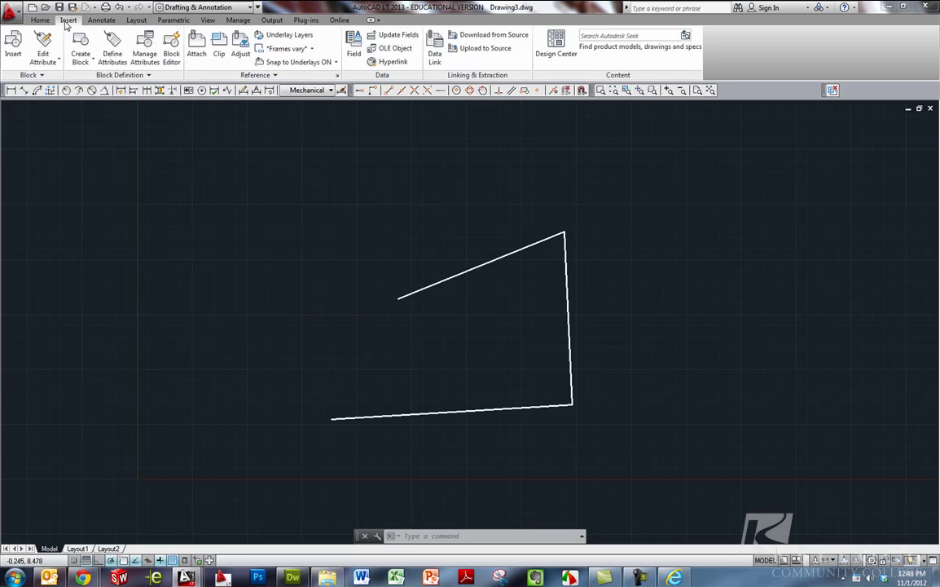
click(13, 49)
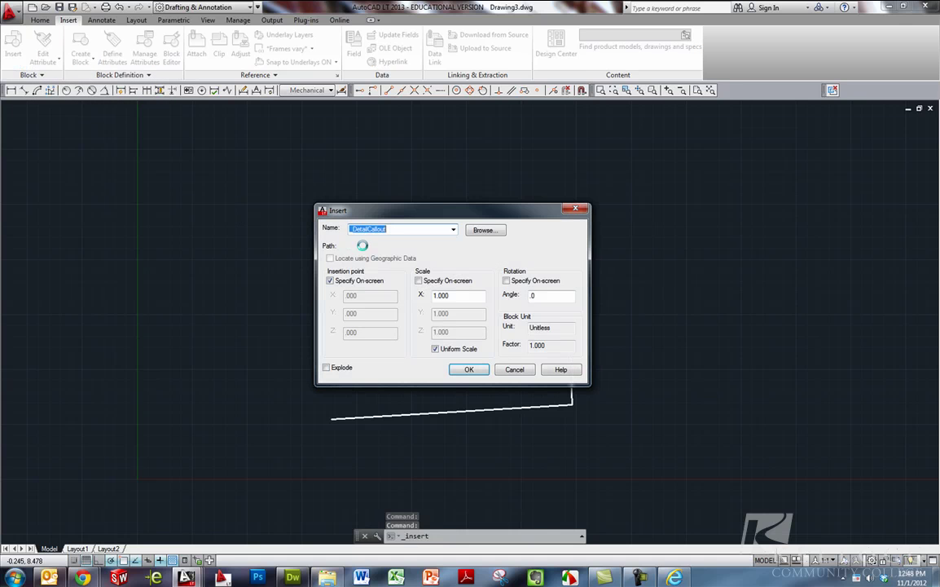
click(484, 231)
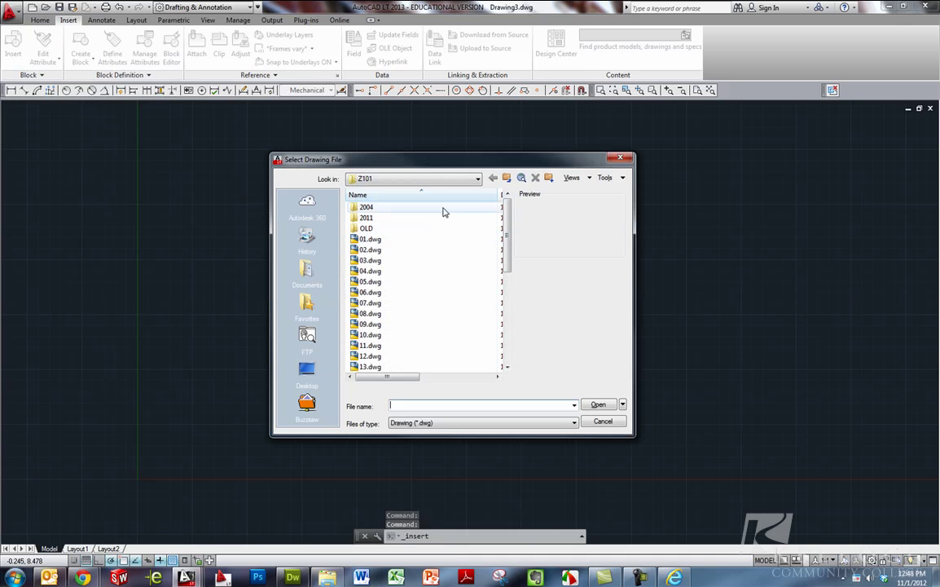
click(420, 178)
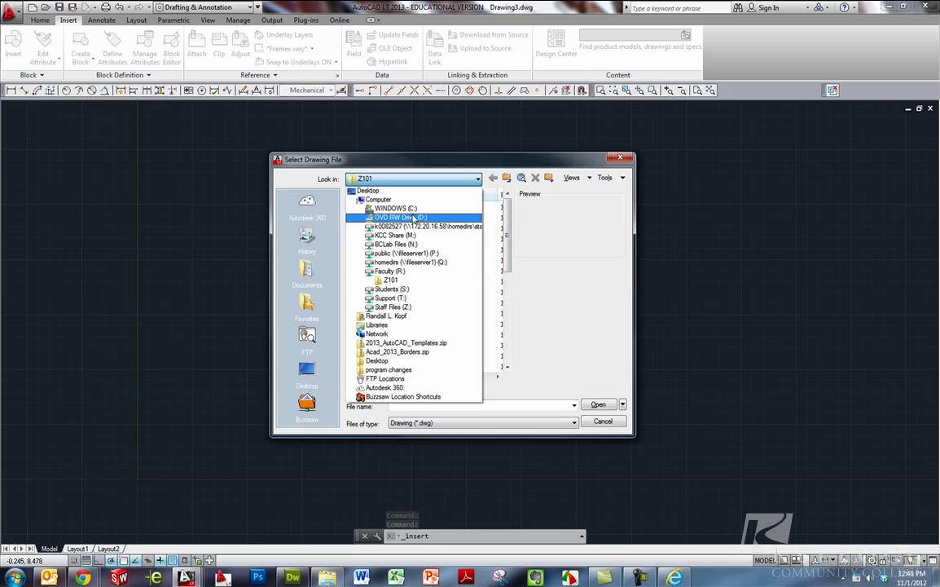
click(410, 209)
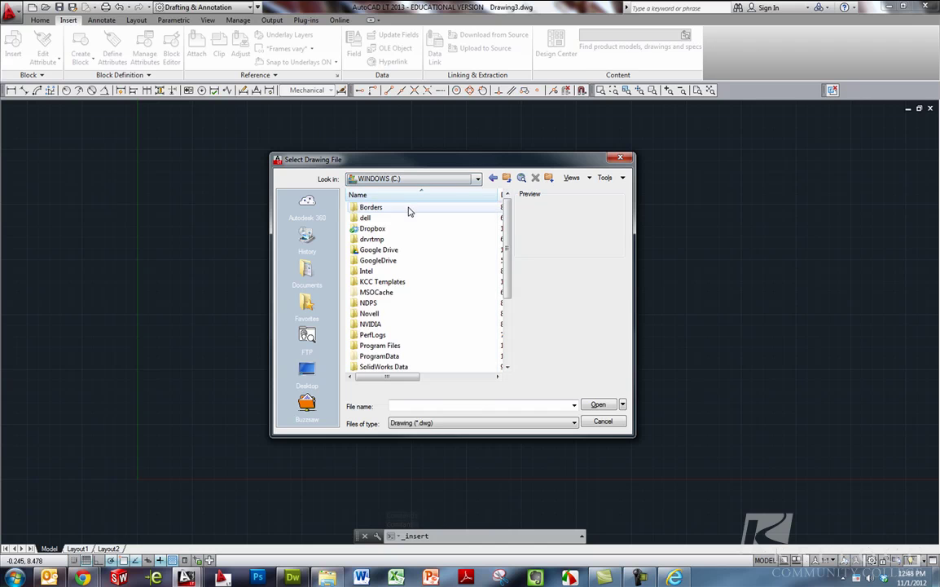
double_click(398, 286)
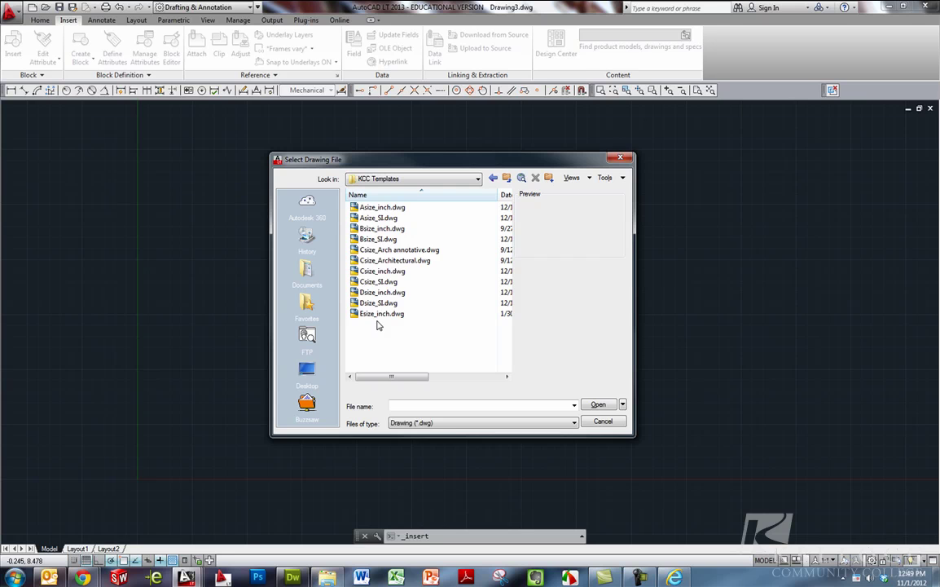
click(373, 209)
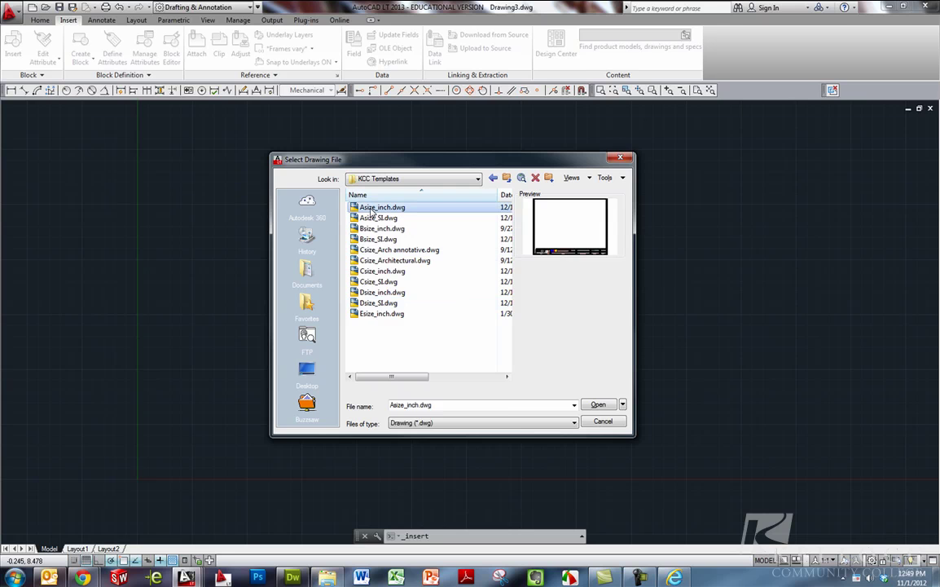
click(597, 405)
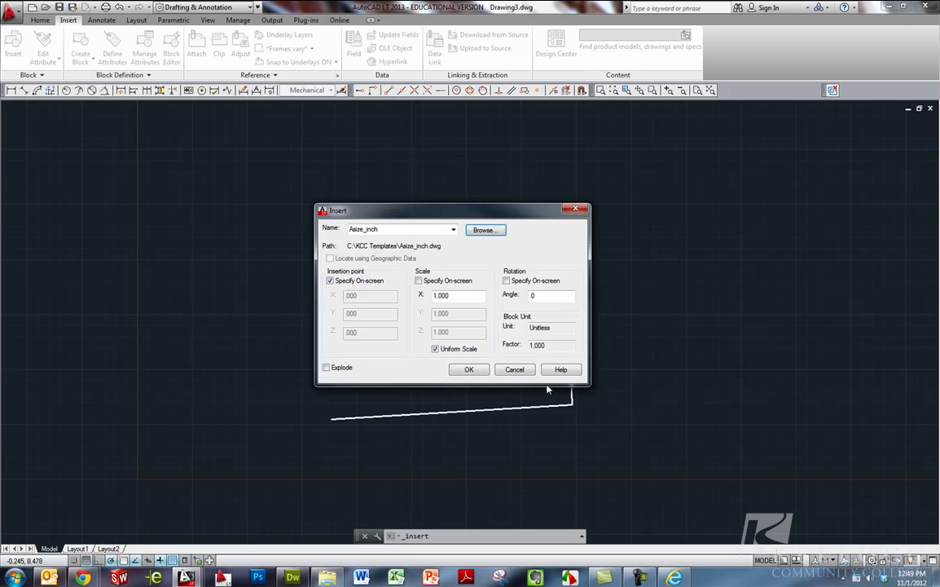
Place the Asize_inch border around the lines, accepting its WOBULATOR title-block attributes.
click(468, 371)
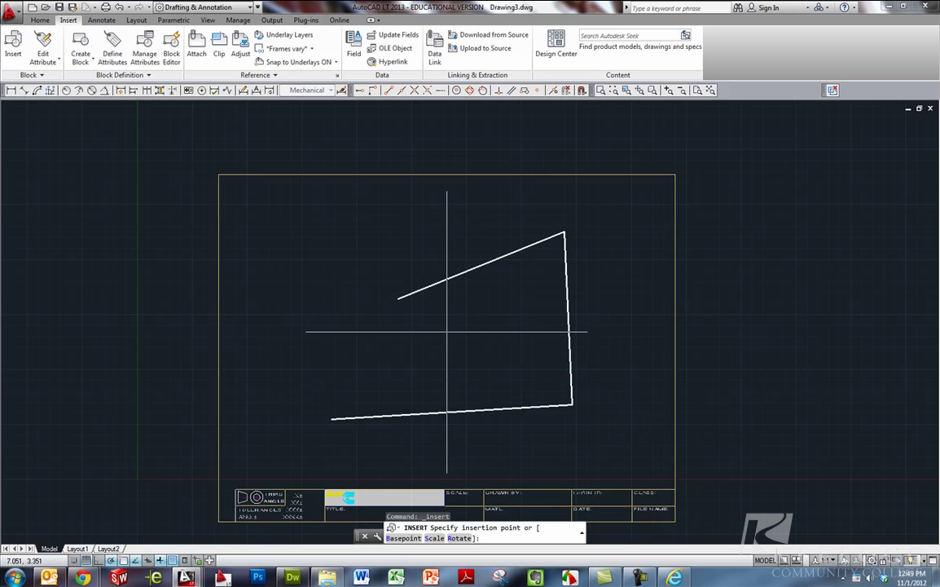
click(447, 337)
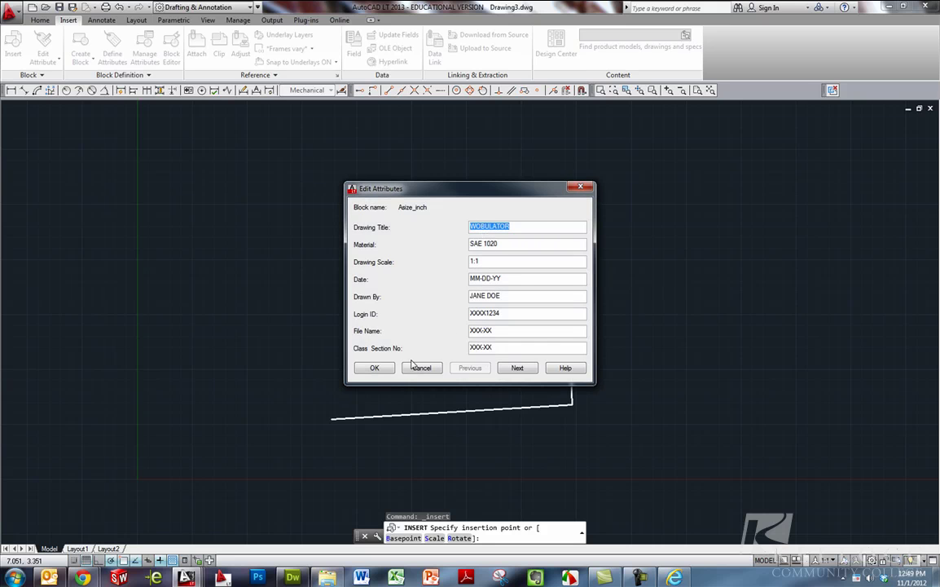
click(376, 368)
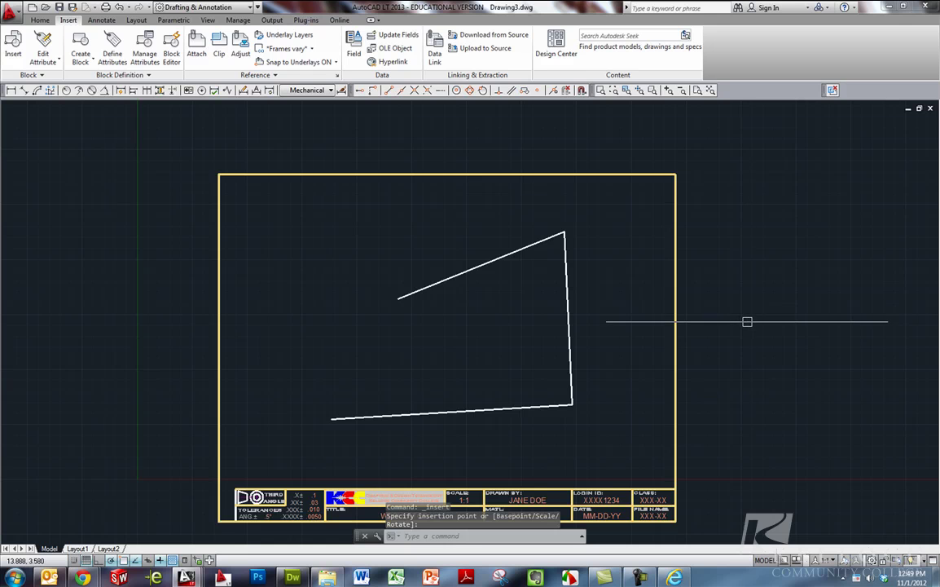
middle_drag(745, 320, 744, 279)
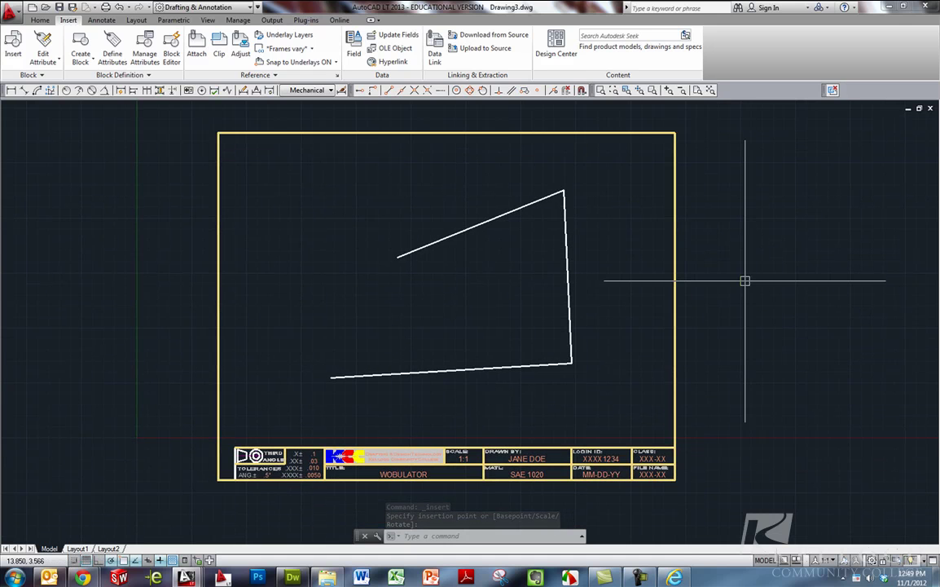